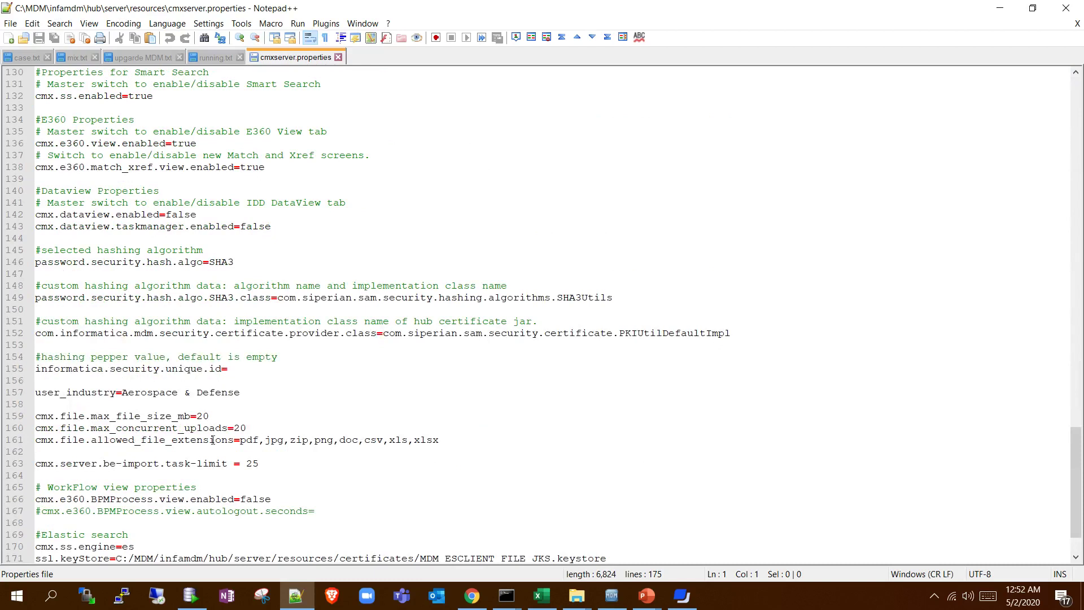
- Review the allowed file extensions, maximum file size, concurrent uploads and import task limit properties in cmxserver.properties
{"action": "left_click_drag", "start_coordinate": [37, 441], "coordinate": [241, 440]}
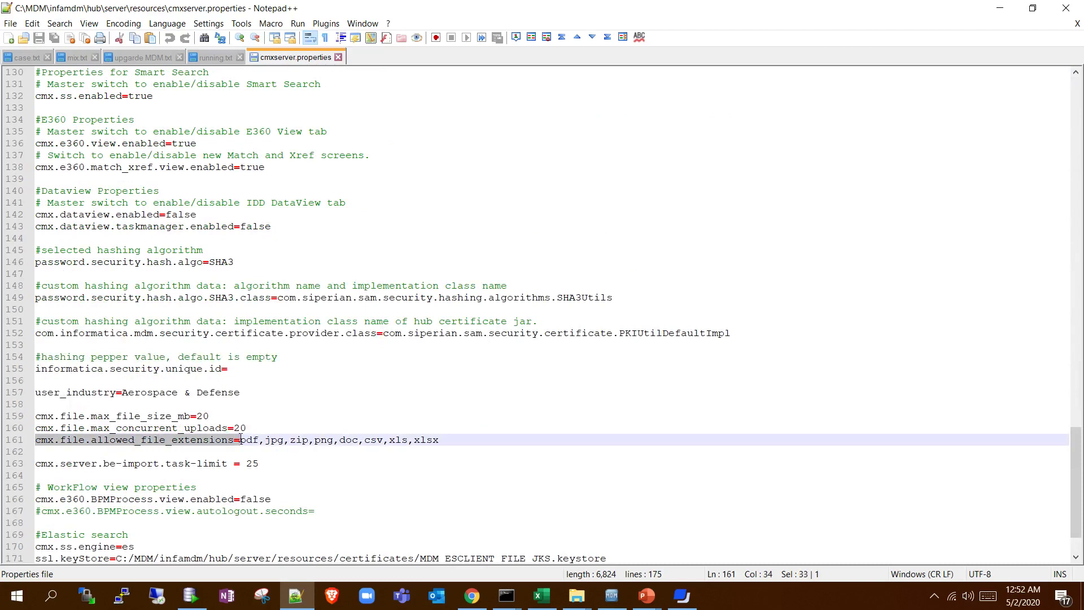
{"action": "double_click", "coordinate": [375, 440]}
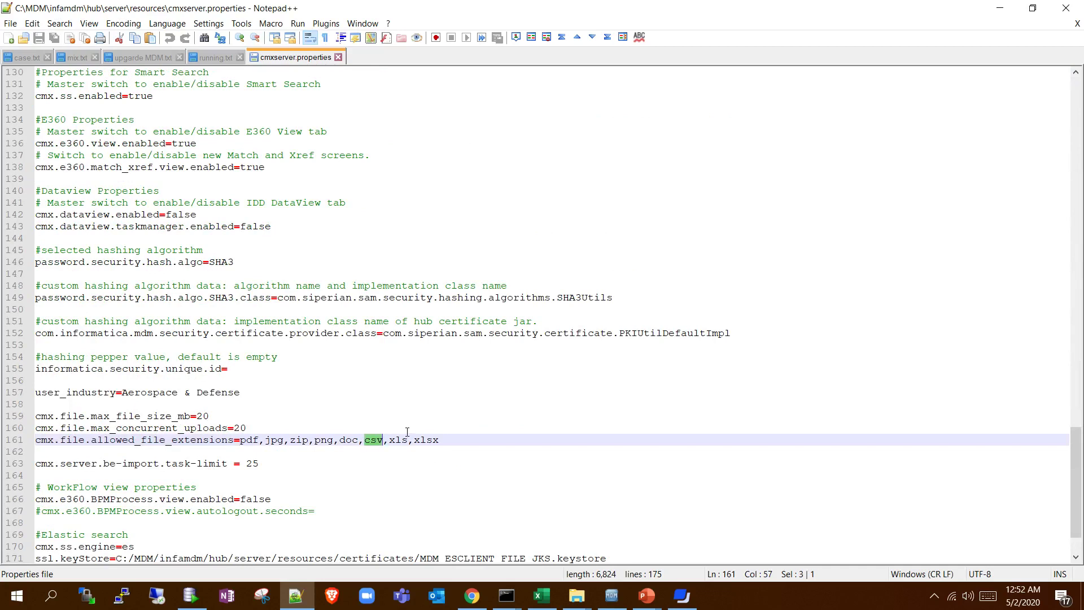
{"action": "double_click", "coordinate": [398, 439]}
{"action": "double_click", "coordinate": [82, 144]}
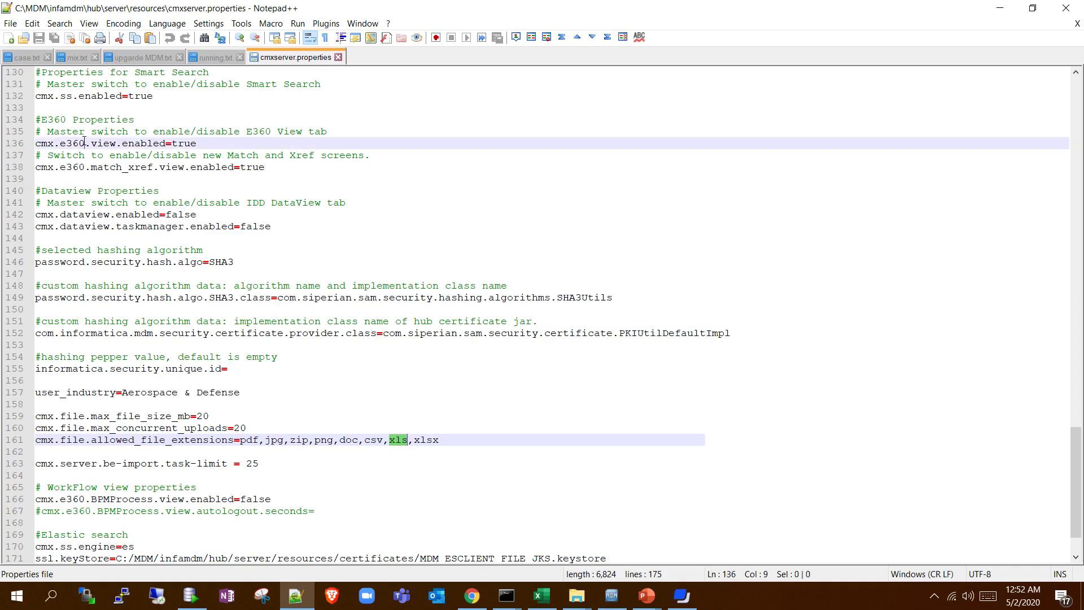
{"action": "left_click_drag", "start_coordinate": [219, 420], "coordinate": [50, 412]}
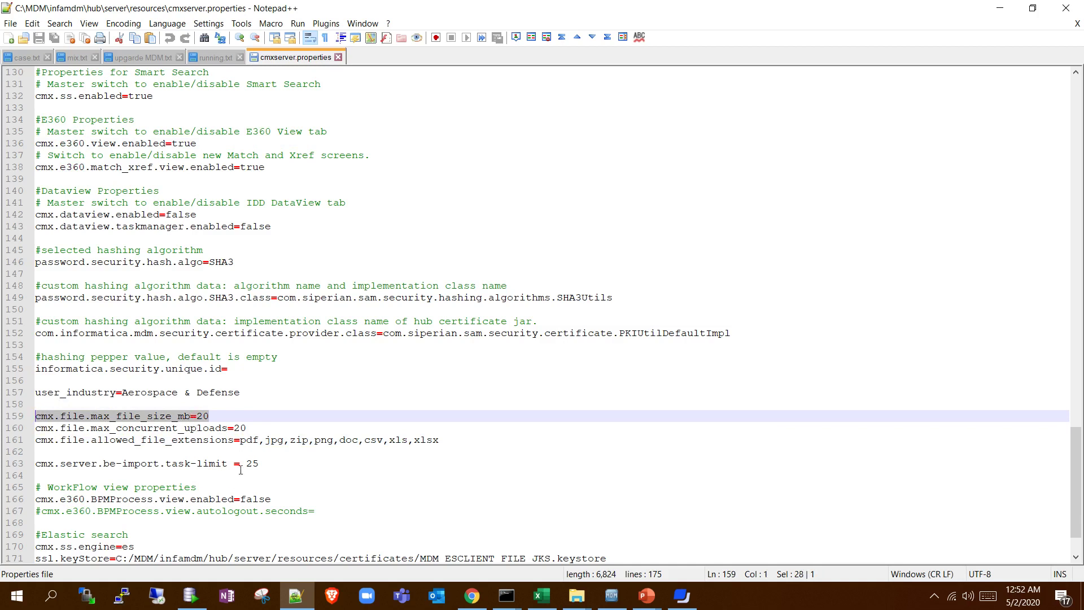
{"action": "left_click", "coordinate": [207, 429]}
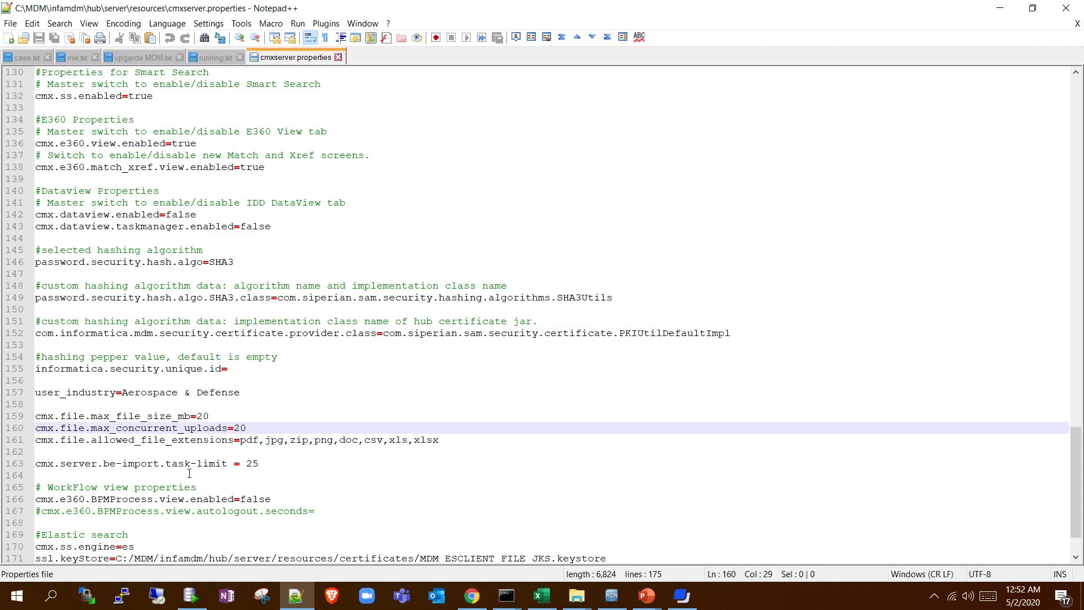
{"action": "left_click_drag", "start_coordinate": [258, 465], "coordinate": [46, 463]}
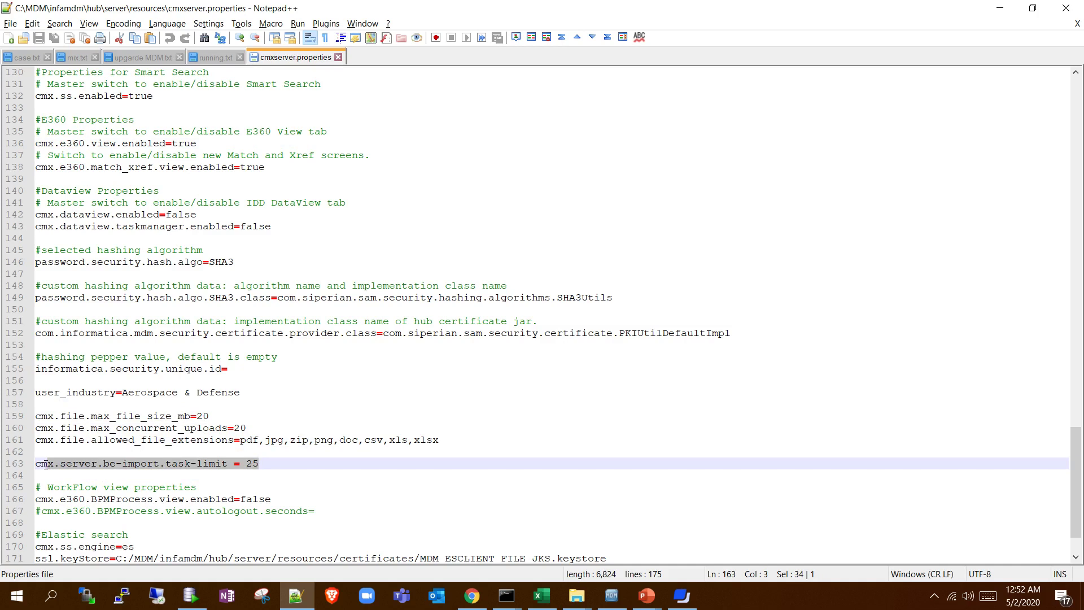
- Switch to the MDM Hub Console and check the File Import resource under Business Entity Services in Secure Resources
{"action": "key", "text": "alt+Tab"}
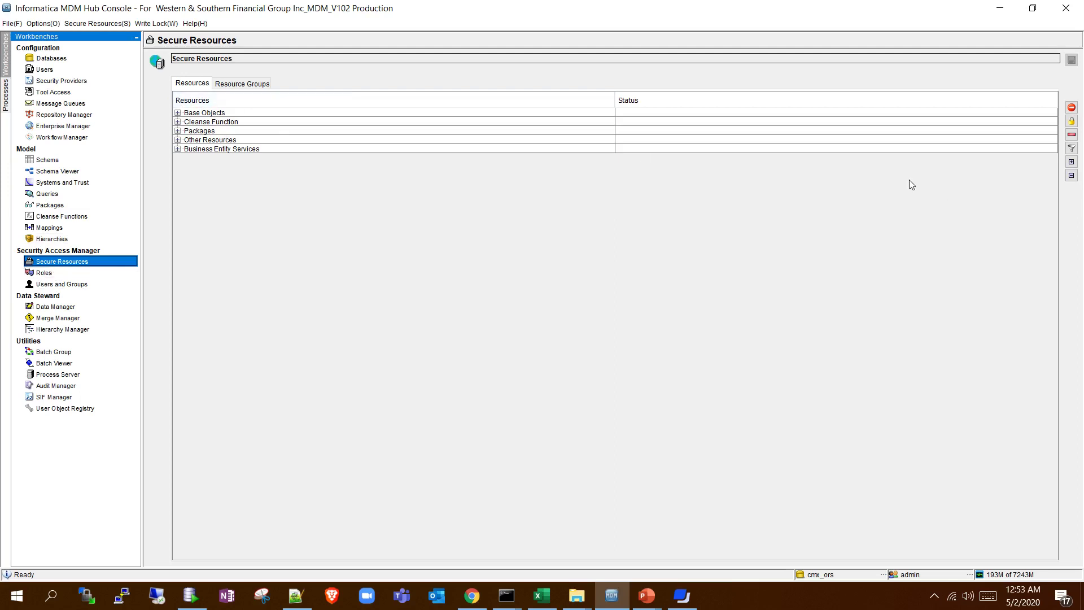
{"action": "left_click", "coordinate": [179, 149]}
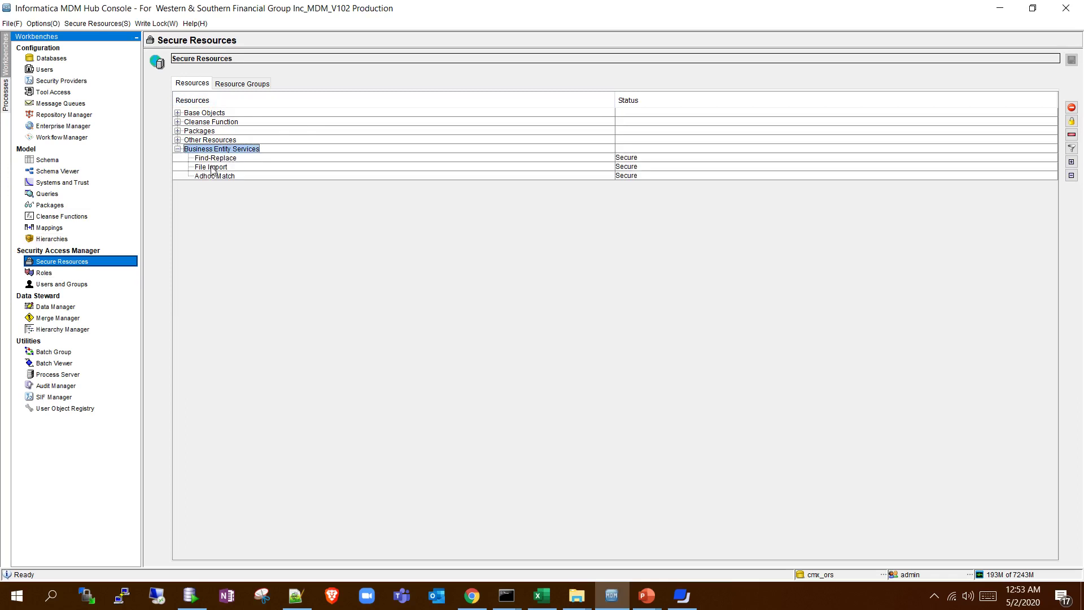
{"action": "left_click", "coordinate": [218, 168]}
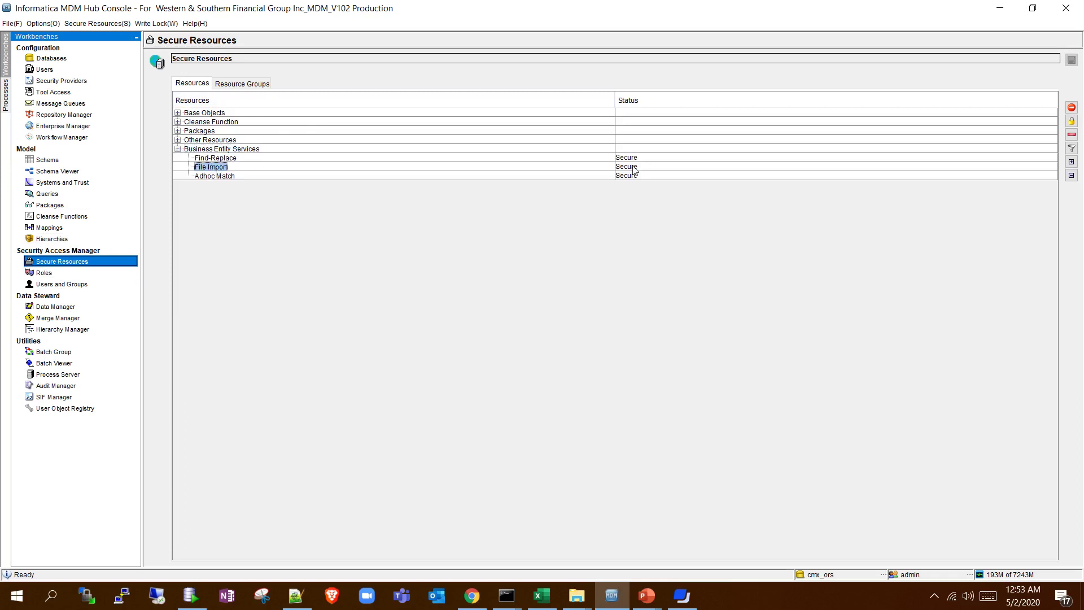
- Review the Secure and Private status options in the resources filter without applying any change
{"action": "left_click", "coordinate": [1071, 148]}
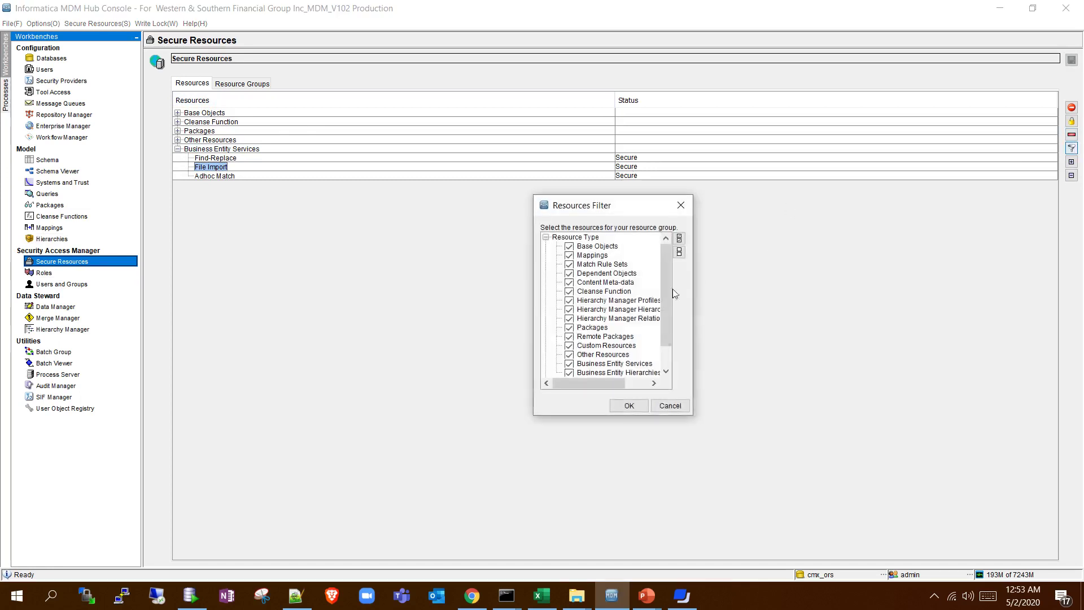
{"action": "scroll", "coordinate": [669, 296], "scroll_direction": "down", "scroll_amount": 1}
{"action": "left_click", "coordinate": [569, 364]}
{"action": "left_click", "coordinate": [569, 373]}
{"action": "left_click", "coordinate": [569, 364]}
{"action": "left_click", "coordinate": [569, 373]}
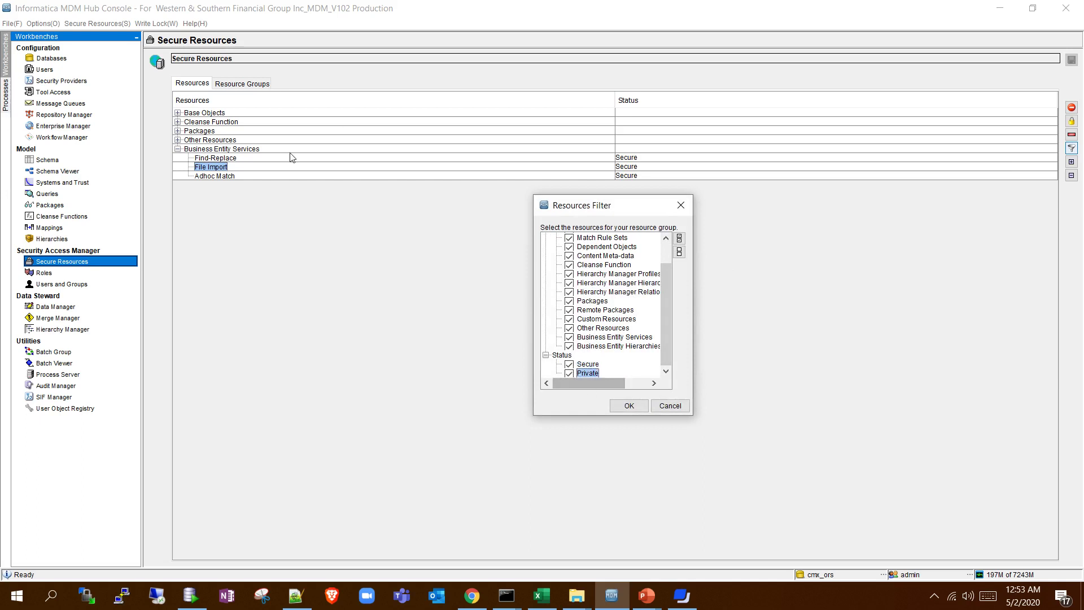
{"action": "left_click", "coordinate": [664, 409]}
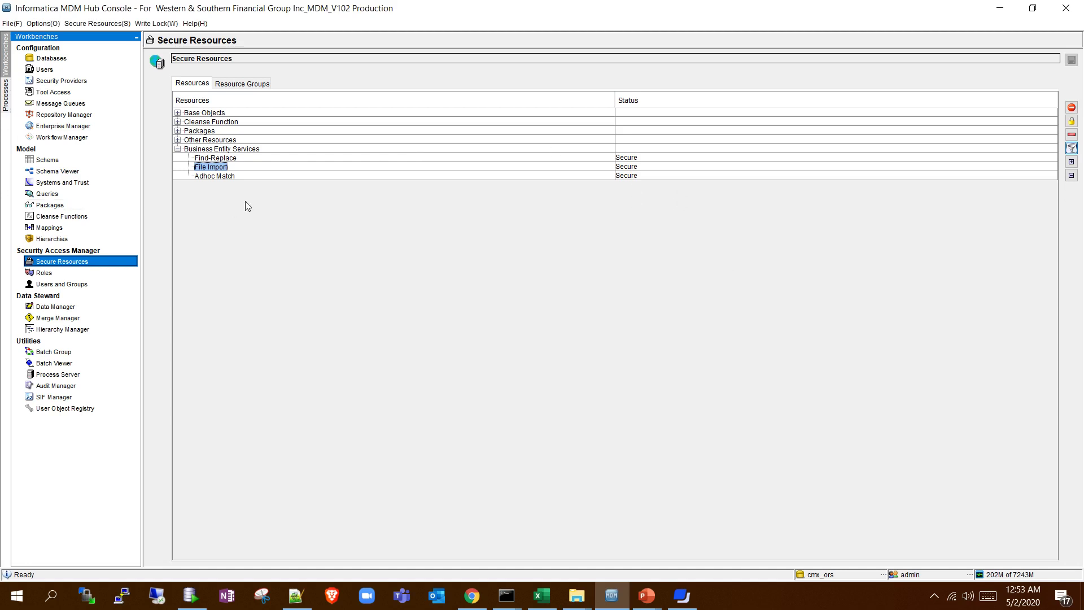
- Check the Data Stewart role's privileges on the File Import business entity service
{"action": "left_click", "coordinate": [44, 273]}
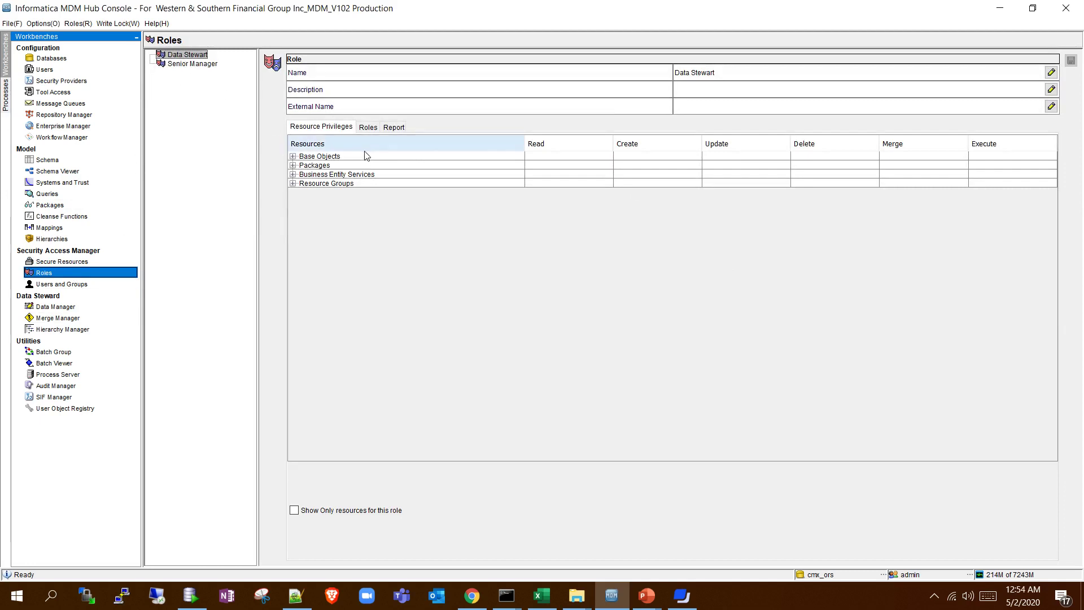
{"action": "left_click", "coordinate": [293, 174]}
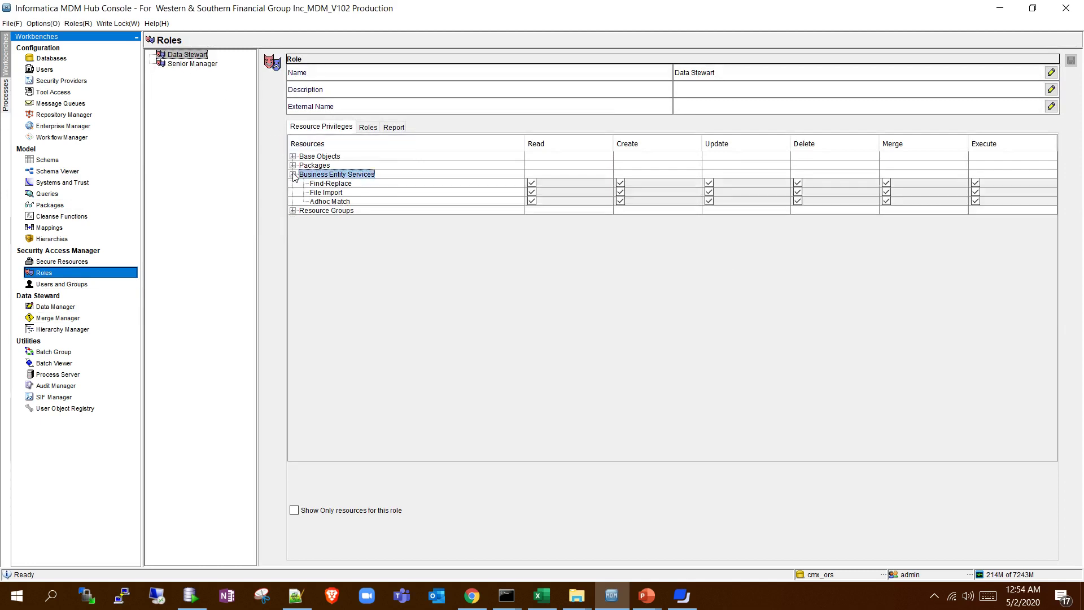
{"action": "left_click", "coordinate": [327, 193]}
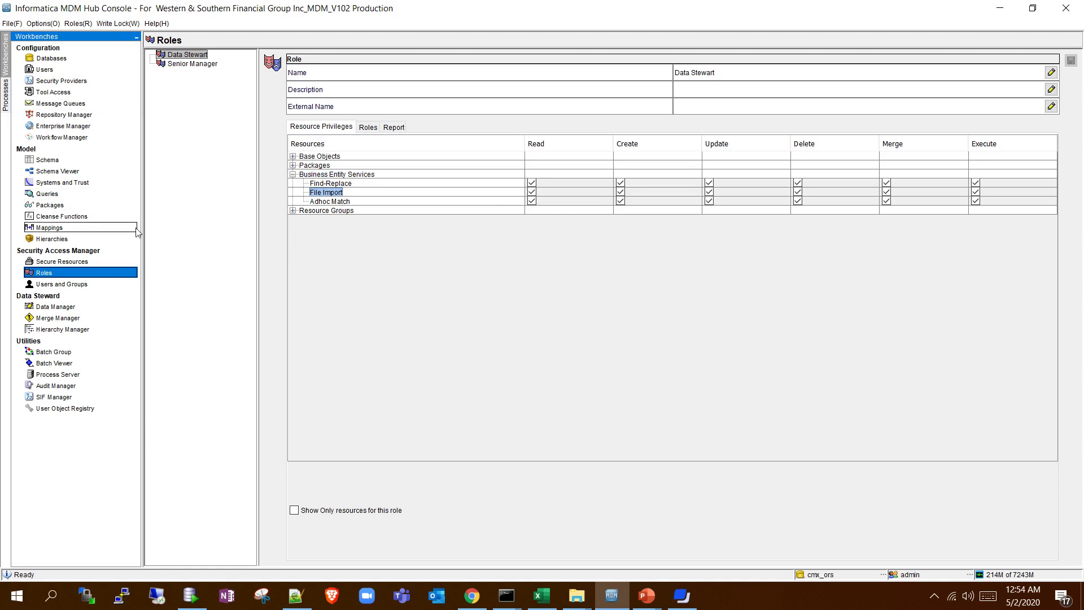
- Switch to Chrome, log in to the MDM Provisioning Tool with the prefilled credentials and select the cmx_ors database
{"action": "key", "text": "alt+Tab"}
{"action": "key", "text": "alt+Tab"}
{"action": "key", "text": "alt+Tab"}
{"action": "key", "text": "alt+Tab"}
{"action": "key", "text": "alt+Tab"}
{"action": "key", "text": "alt+Tab"}
{"action": "key", "text": "alt+Tab"}
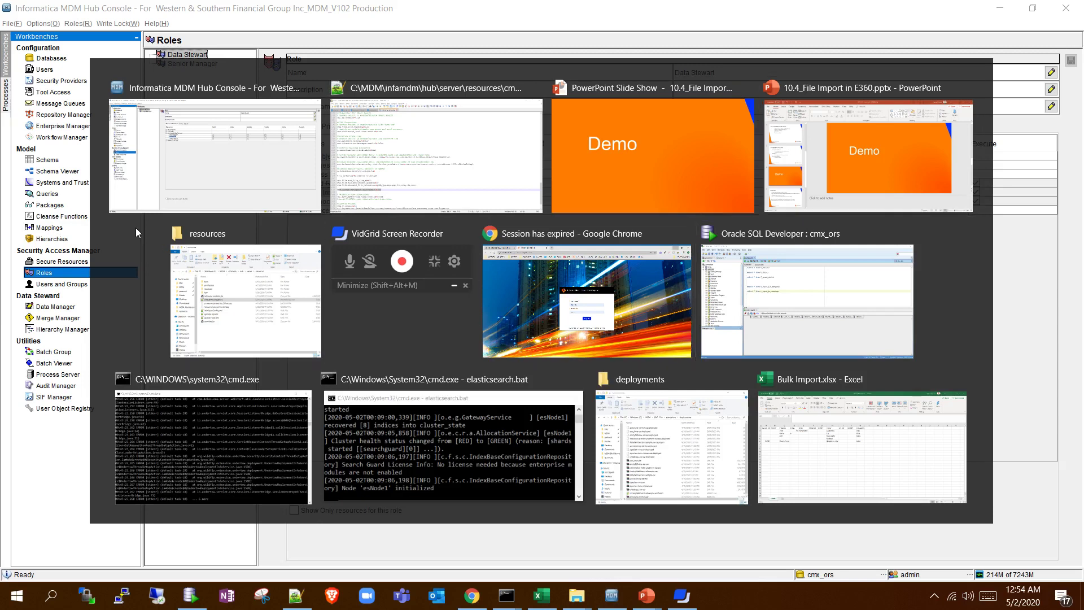
{"action": "key", "text": "alt+Tab"}
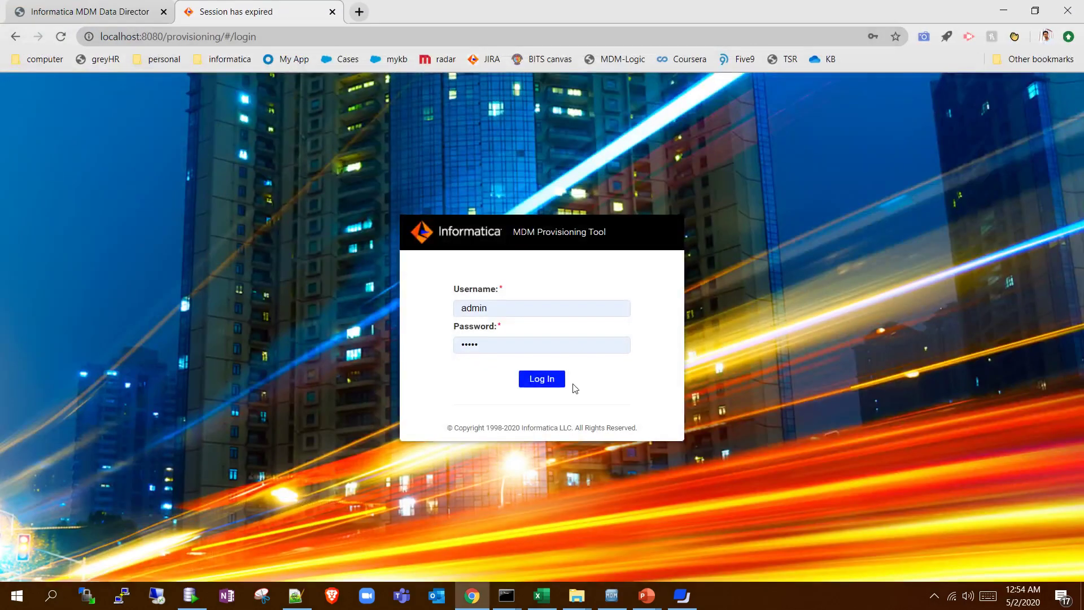
{"action": "left_click", "coordinate": [557, 384]}
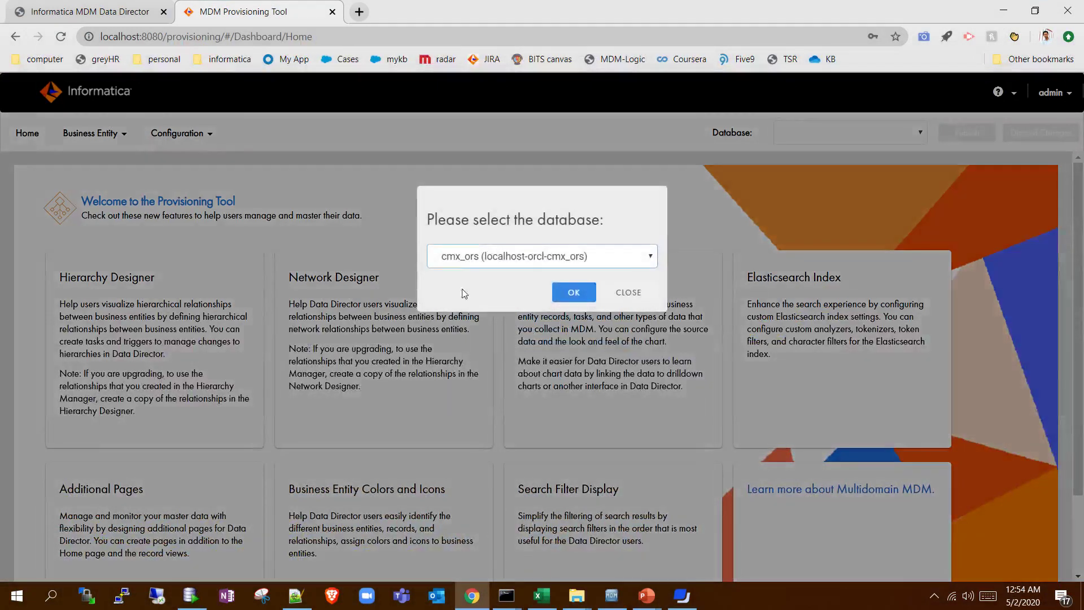
{"action": "left_click", "coordinate": [567, 291]}
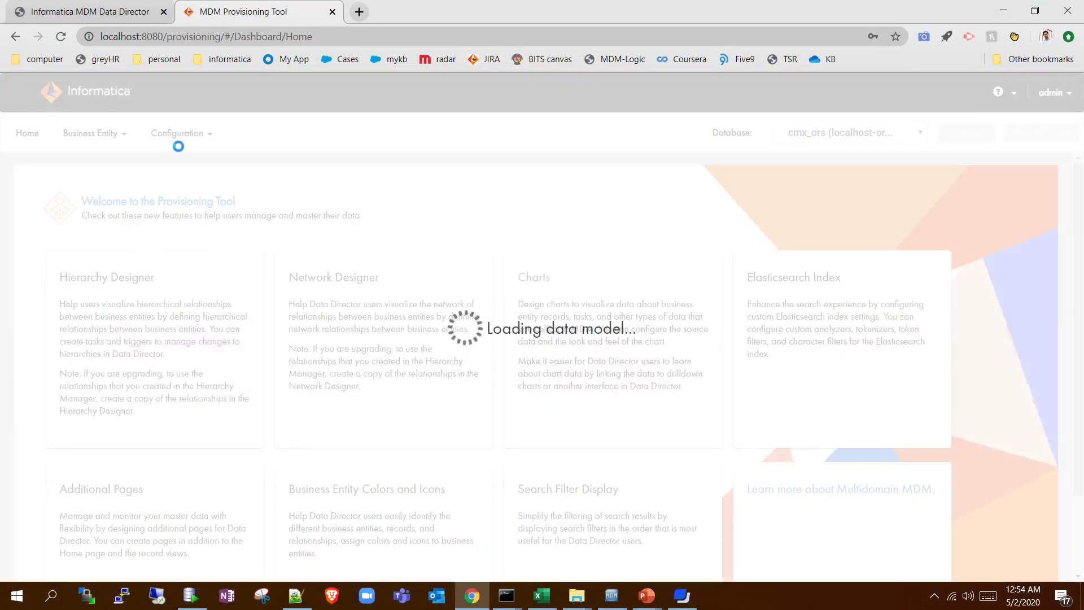
- Open the DefaultApproval trigger in the business entity task configuration
{"action": "left_click", "coordinate": [113, 145]}
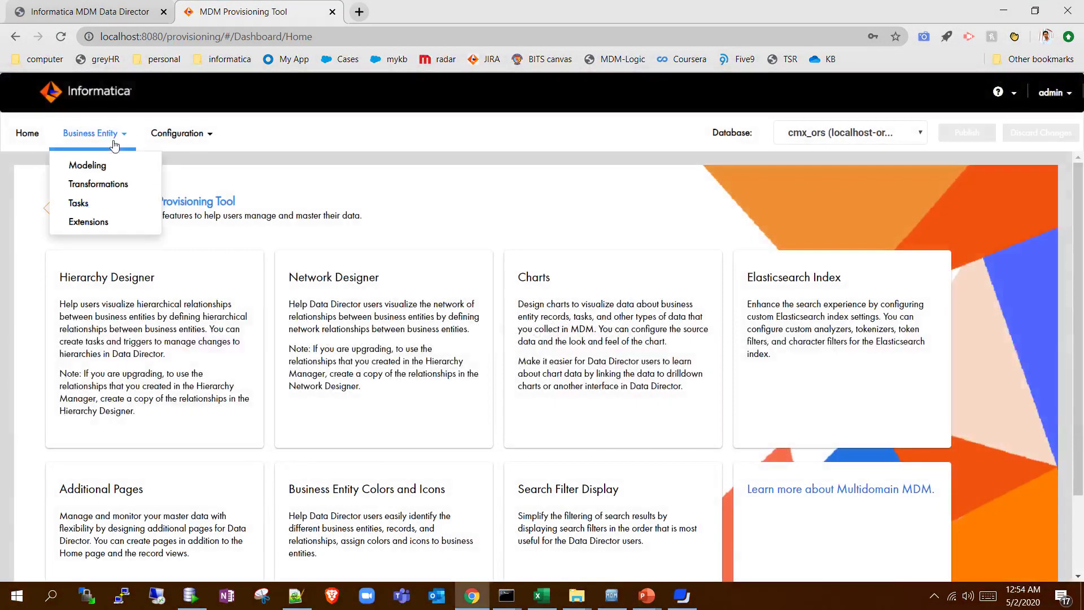
{"action": "left_click", "coordinate": [96, 205]}
{"action": "left_click", "coordinate": [90, 242]}
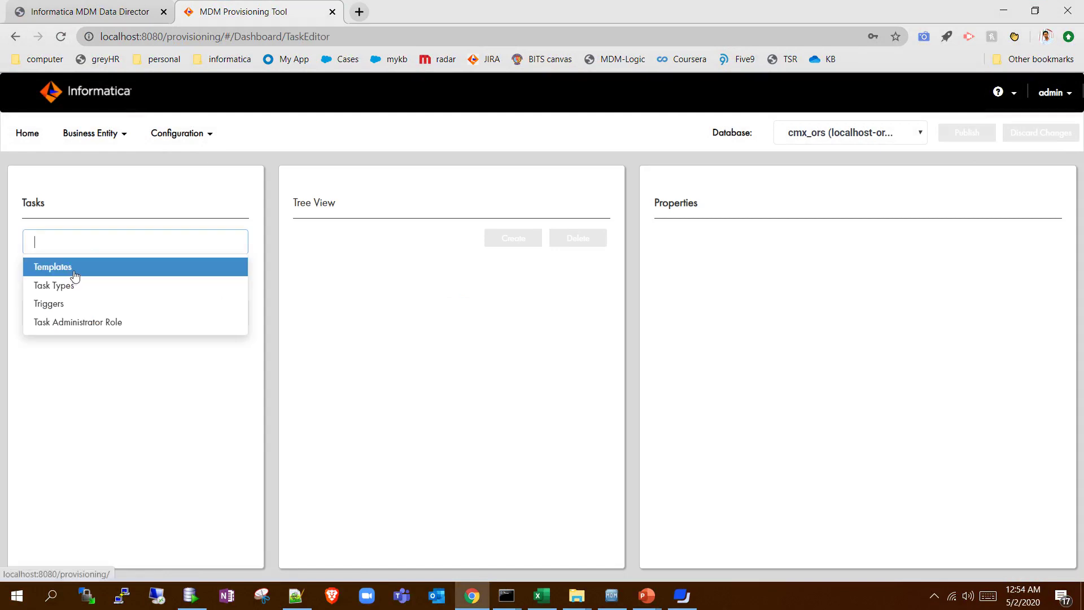
{"action": "left_click", "coordinate": [66, 303]}
{"action": "left_click", "coordinate": [71, 312]}
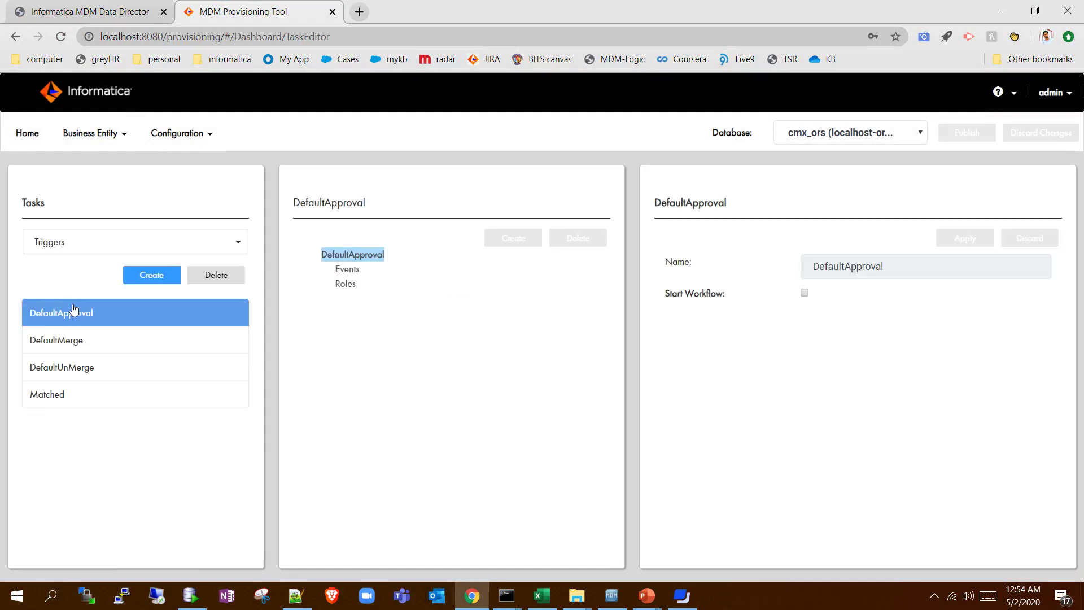
- Examine the DefaultApproval trigger's UpdateBE and CreateBE events and the business entities under its roles
{"action": "left_click", "coordinate": [329, 270]}
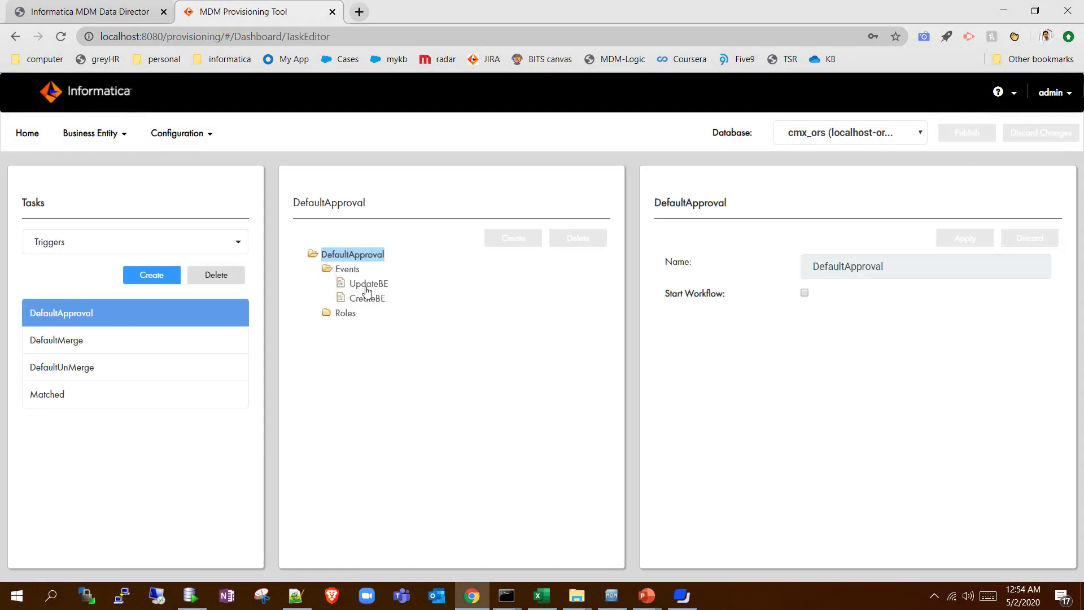
{"action": "left_click", "coordinate": [366, 289]}
{"action": "left_click", "coordinate": [366, 300]}
{"action": "left_click", "coordinate": [368, 285]}
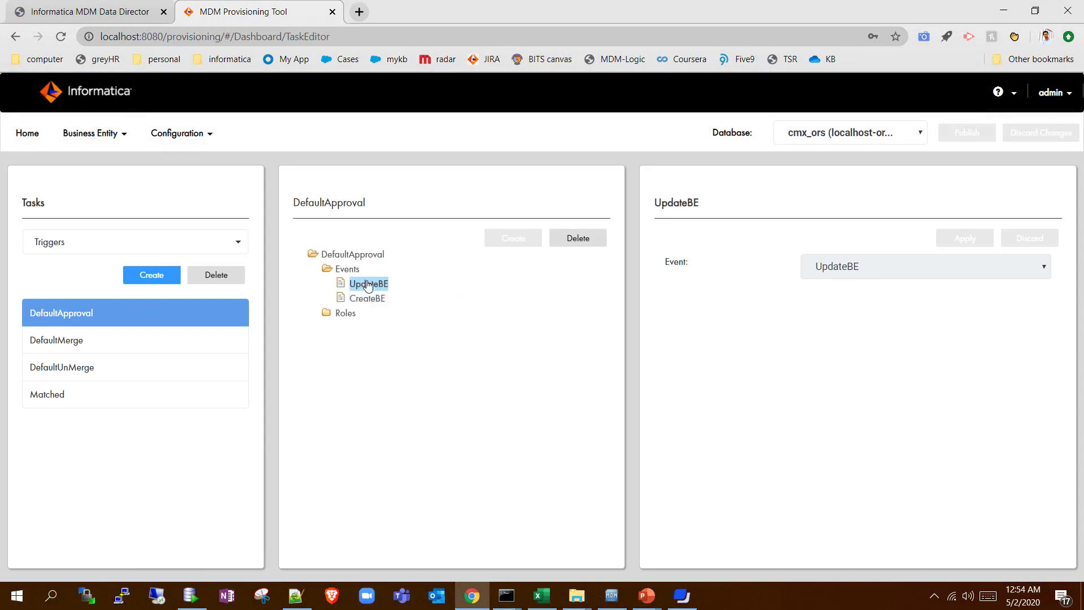
{"action": "left_click", "coordinate": [368, 299]}
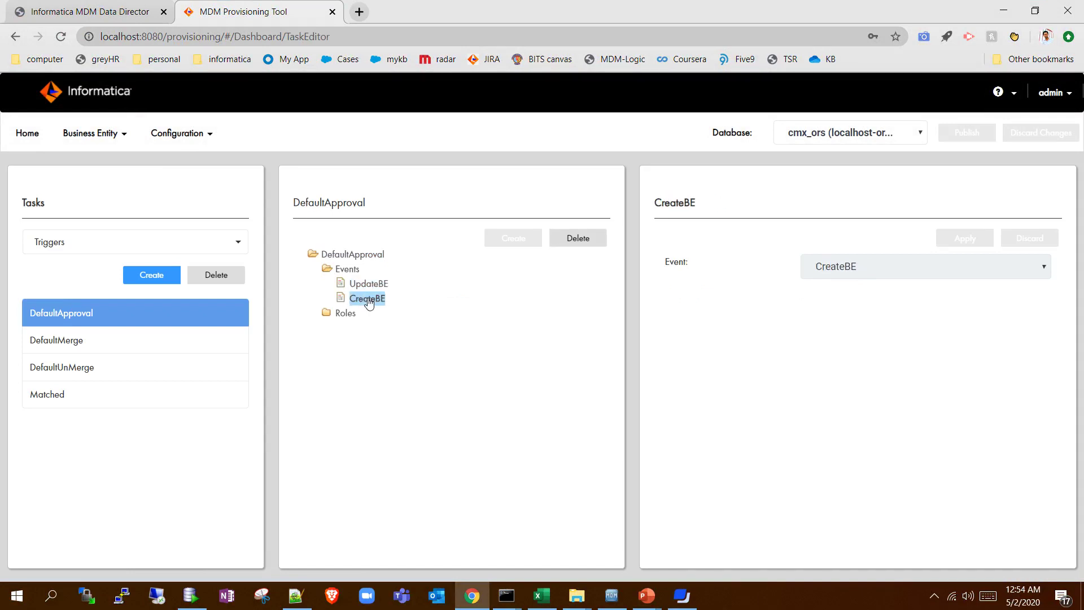
{"action": "left_click", "coordinate": [339, 314]}
{"action": "left_click", "coordinate": [349, 329]}
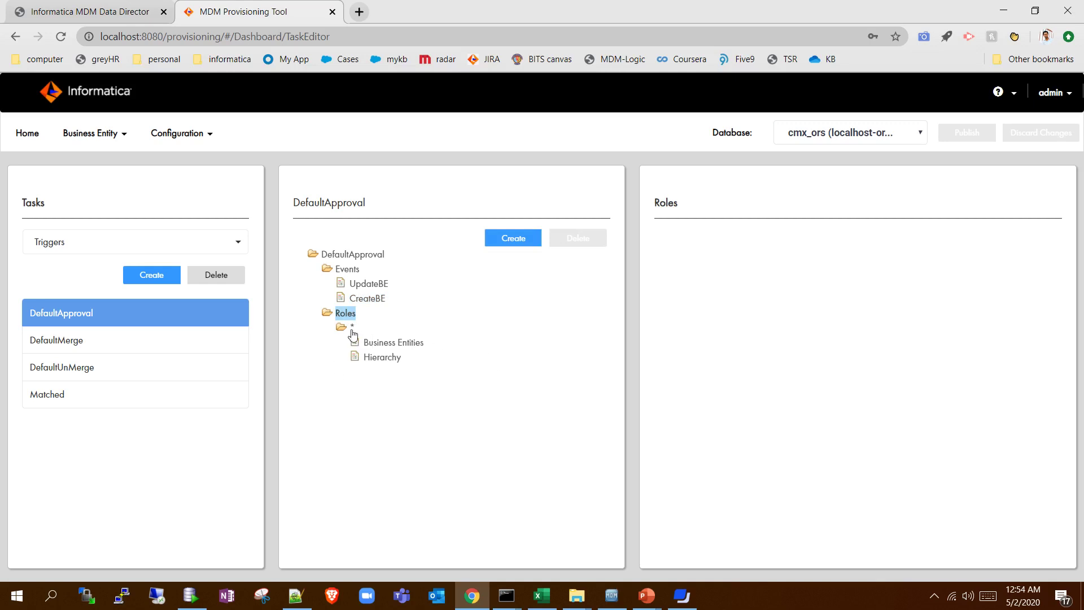
{"action": "left_click", "coordinate": [394, 347]}
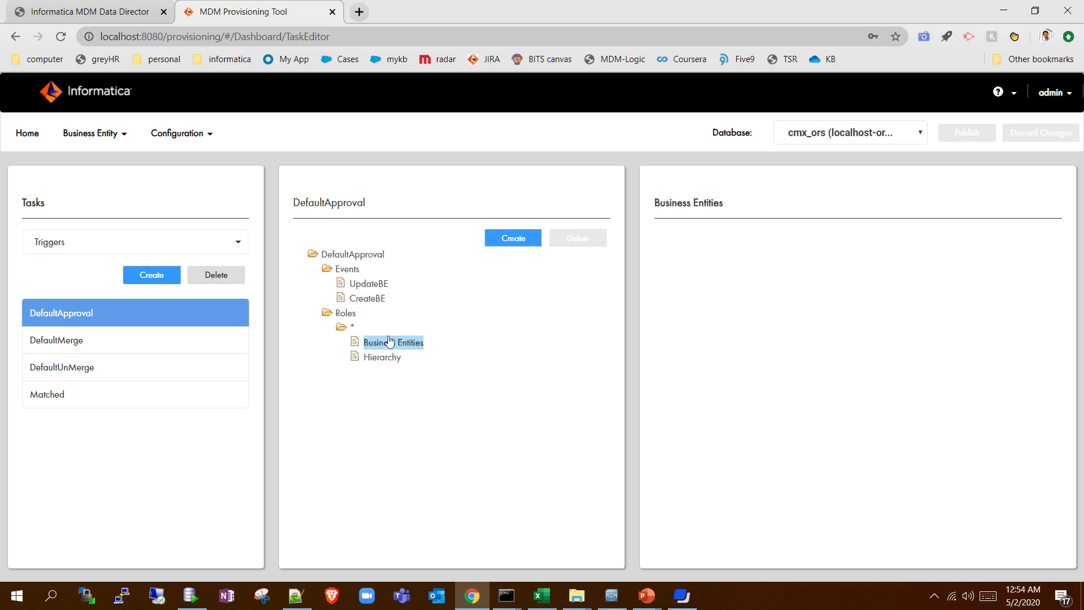
{"action": "left_click", "coordinate": [369, 284]}
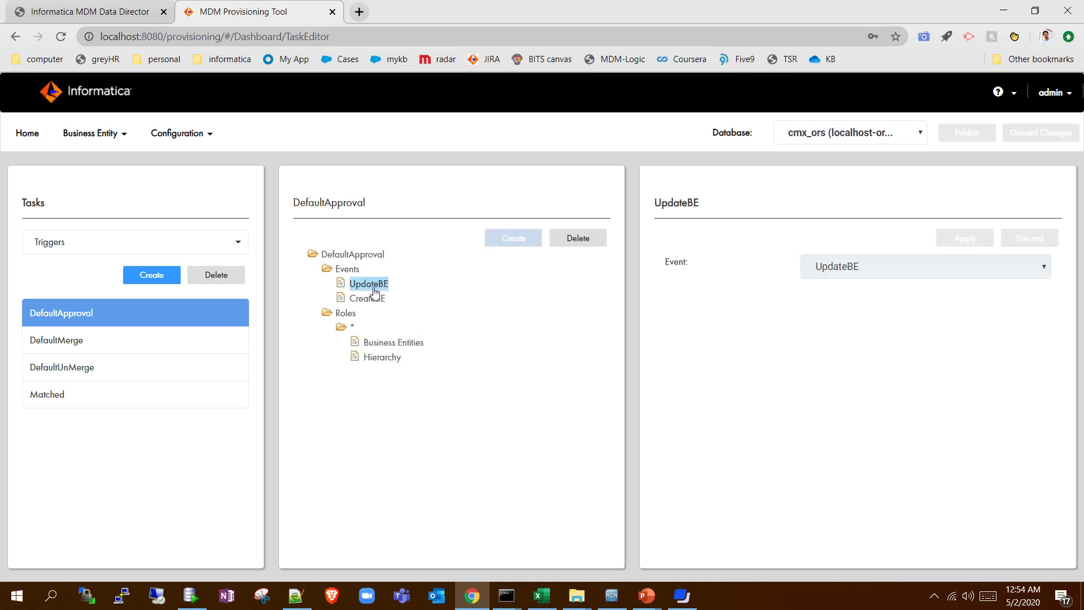
{"action": "left_click", "coordinate": [368, 299]}
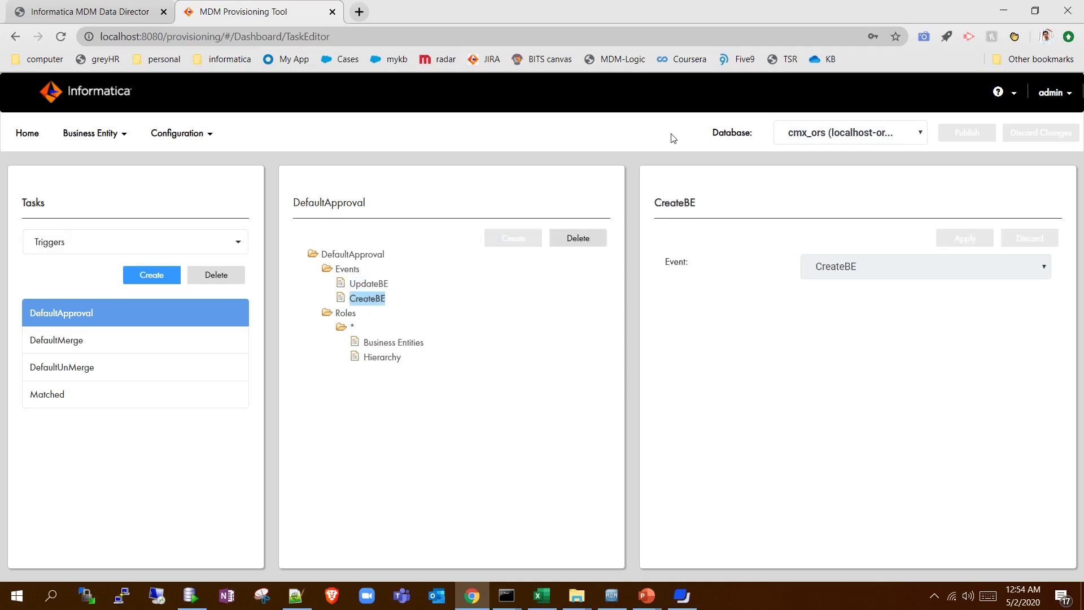
- Log in to MDM Data Director with the prefilled credentials, choose the cmx_ors application and start a new file import
{"action": "left_click", "coordinate": [76, 5]}
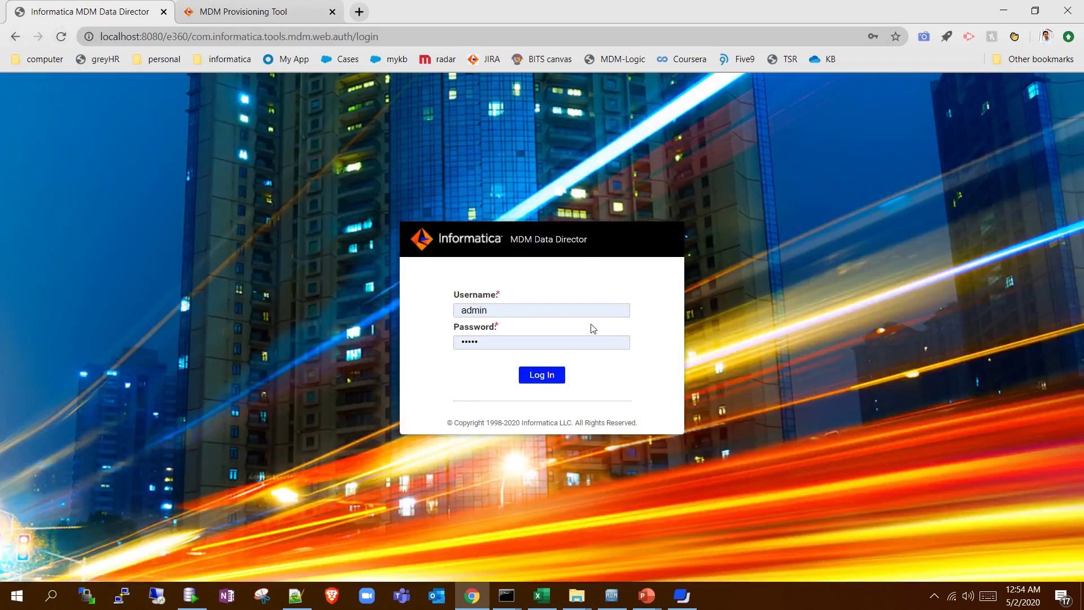
{"action": "left_click", "coordinate": [547, 377]}
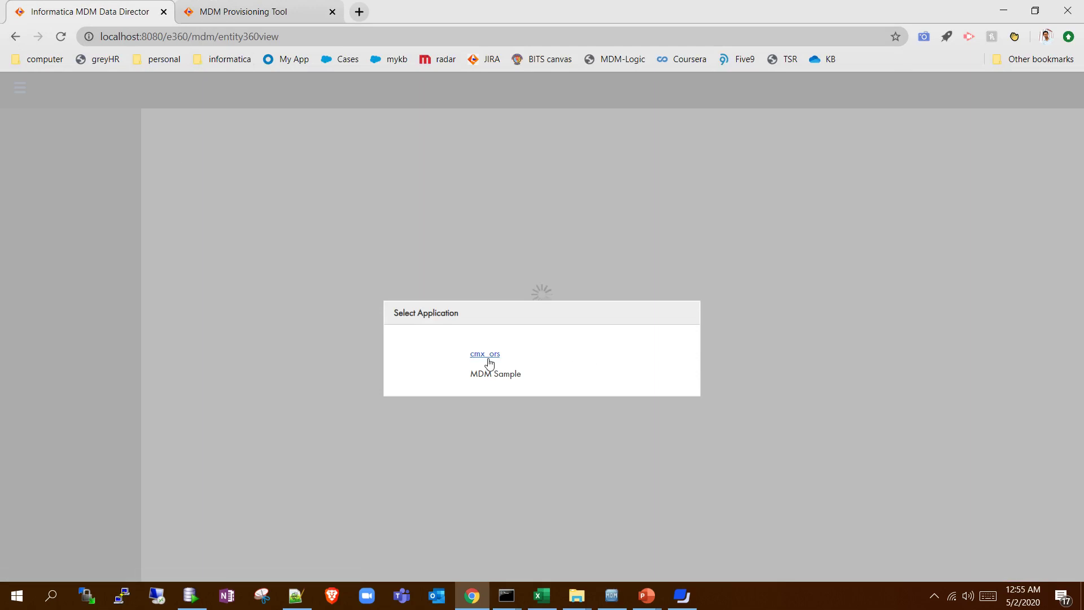
{"action": "left_click", "coordinate": [485, 355]}
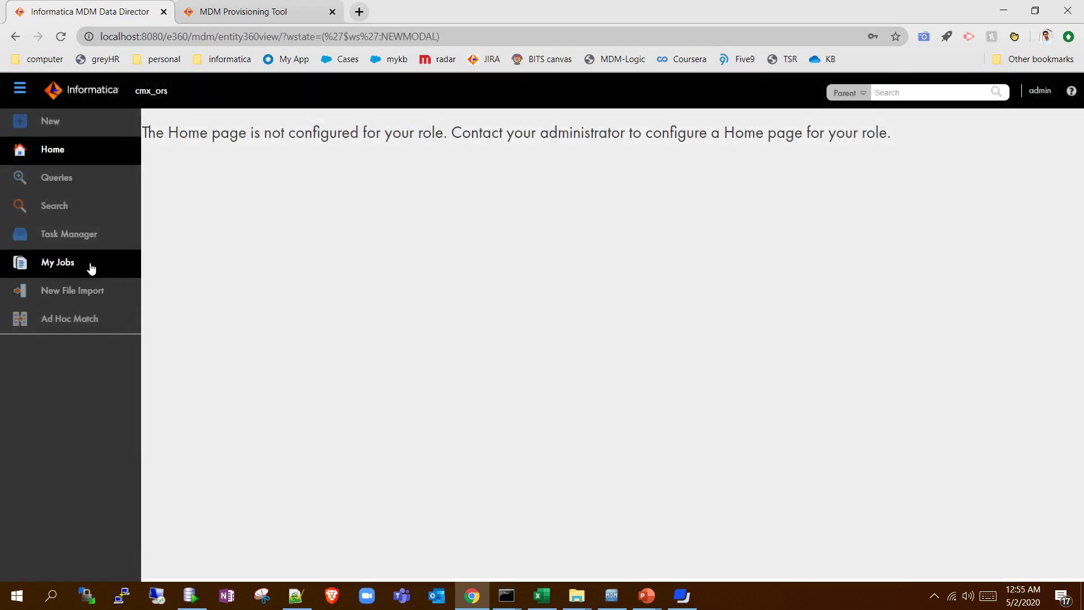
{"action": "left_click", "coordinate": [66, 297]}
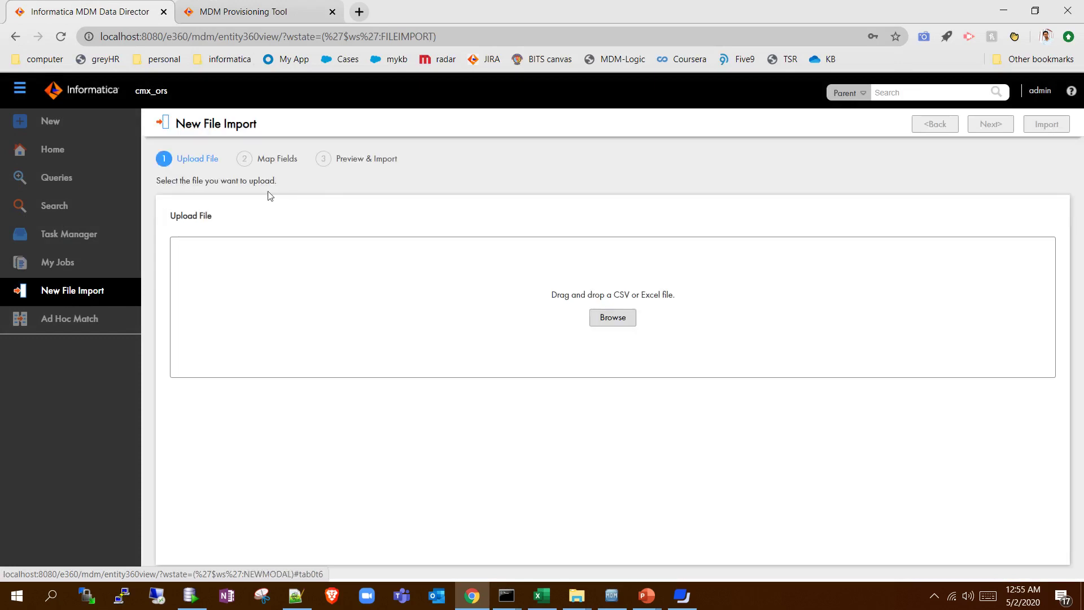
{"action": "left_click", "coordinate": [609, 326]}
- Switch to Excel and review the parent, child and grandchild sample records in Bulk Import.xlsx
{"action": "left_click", "coordinate": [539, 595]}
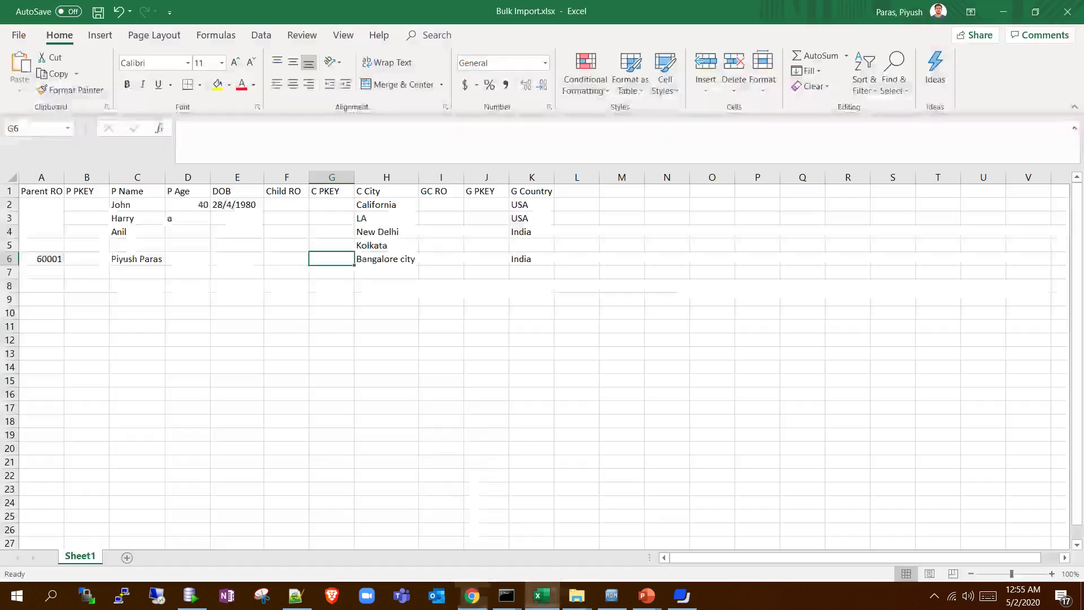
{"action": "left_click_drag", "start_coordinate": [29, 200], "coordinate": [525, 266]}
{"action": "left_click", "coordinate": [79, 215]}
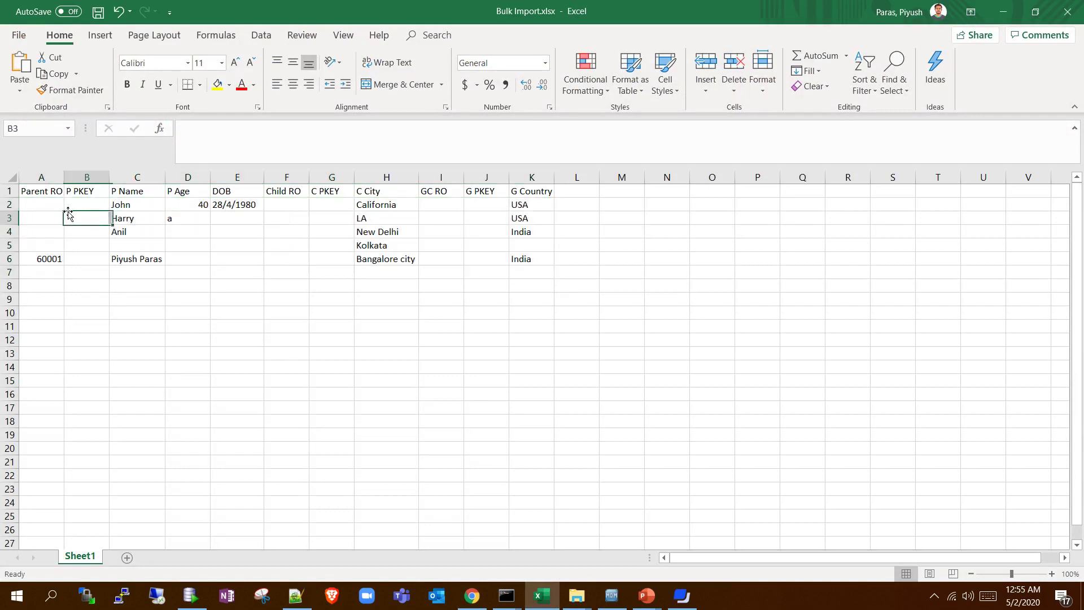
- Select the new records in rows 2 to 5, followed by the record with a Parent RO in row 6, for review
{"action": "left_click", "coordinate": [29, 198]}
{"action": "left_click_drag", "start_coordinate": [30, 199], "coordinate": [527, 241]}
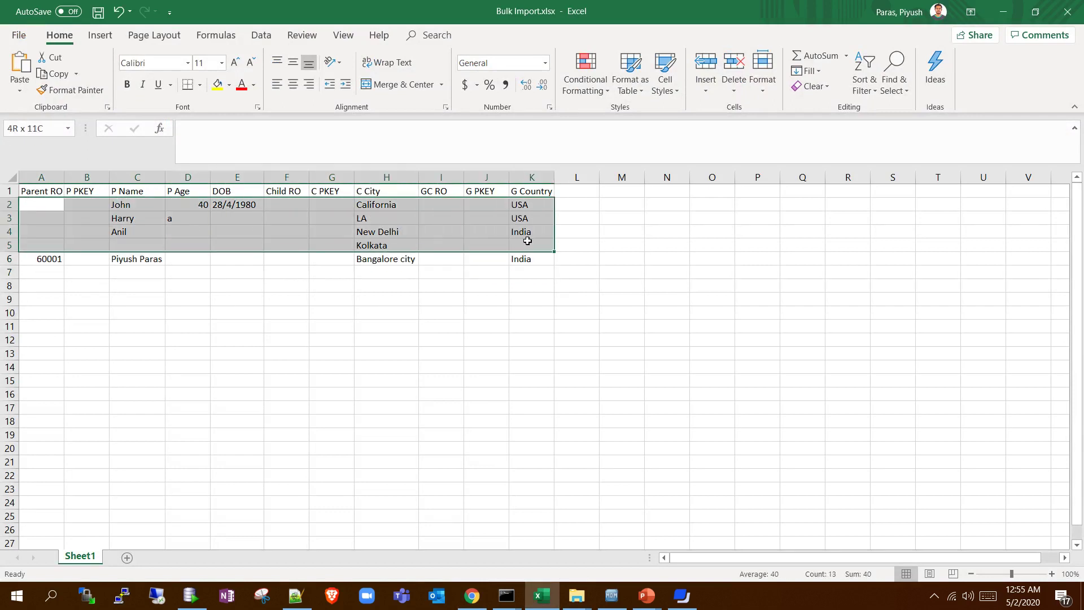
{"action": "left_click", "coordinate": [22, 261]}
{"action": "left_click_drag", "start_coordinate": [25, 261], "coordinate": [520, 259]}
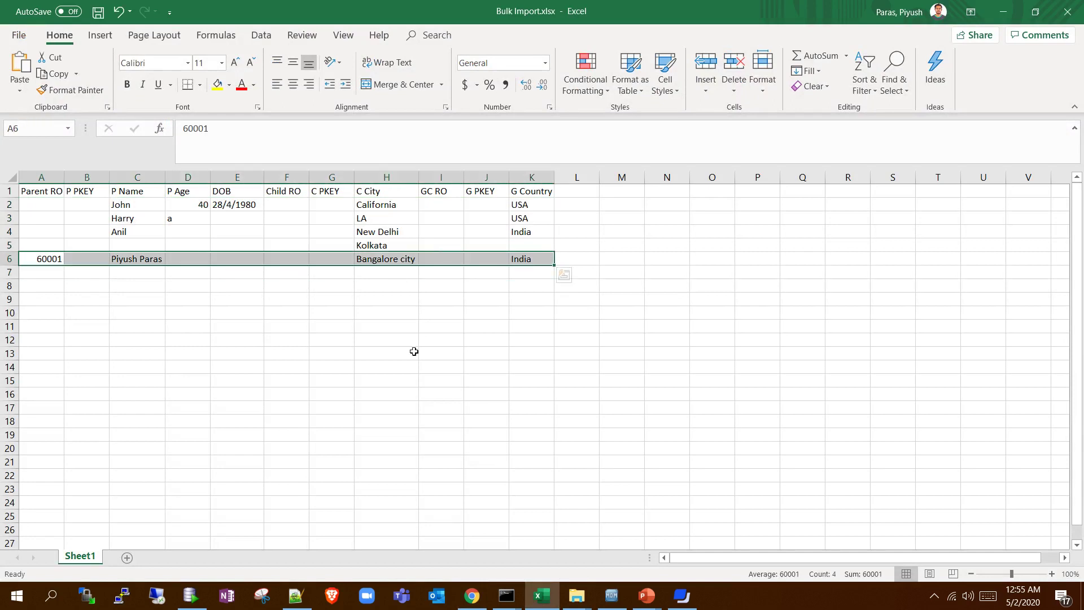
- Switch to SQL Developer, query the C_Parent table and compare its ROWID_OBJECT with the Parent RO in row 6 of the Excel sheet
{"action": "mouse_move", "coordinate": [191, 595]}
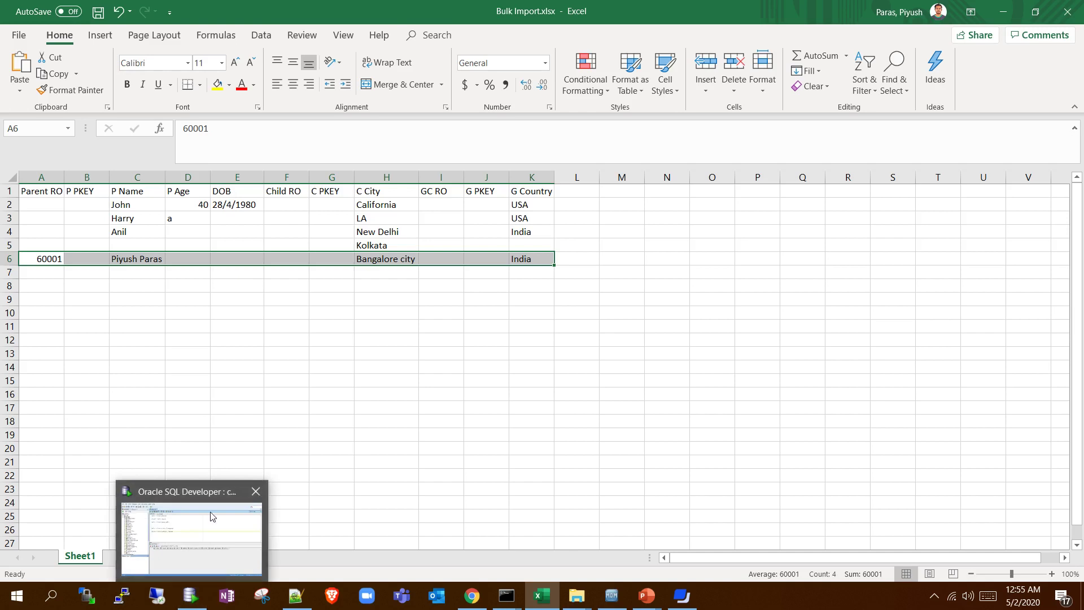
{"action": "left_click", "coordinate": [212, 517]}
{"action": "left_click", "coordinate": [376, 117]}
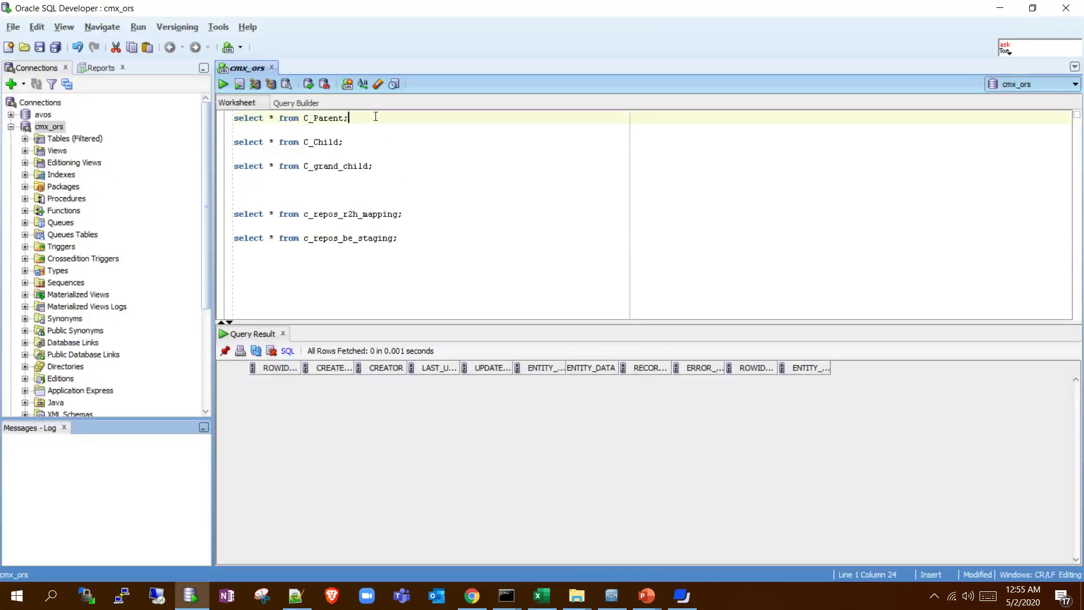
{"action": "key", "text": "ctrl+Return"}
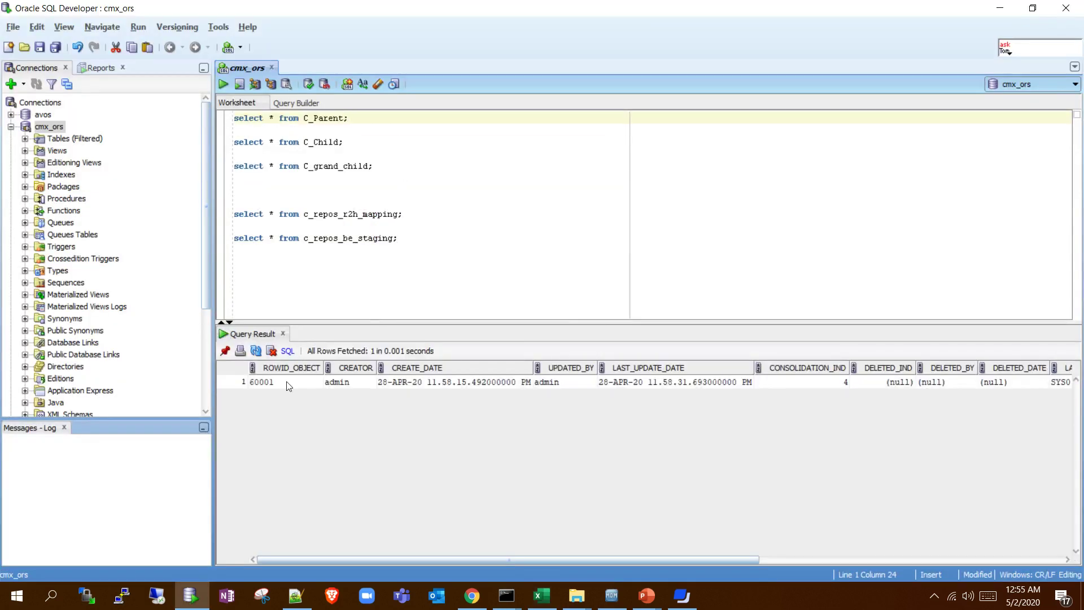
{"action": "left_click", "coordinate": [286, 382]}
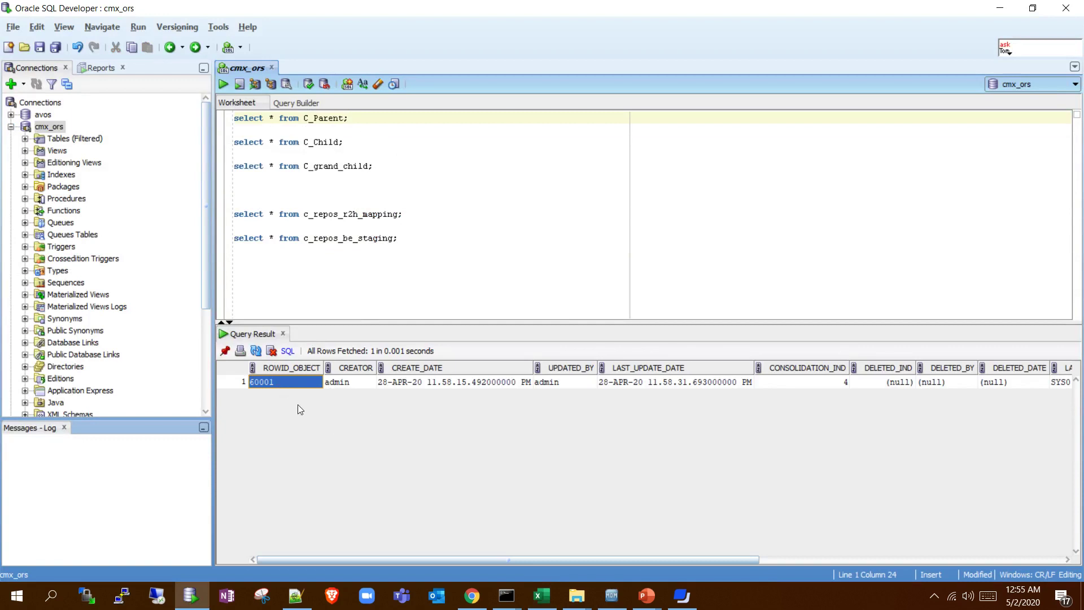
{"action": "key", "text": "alt+Tab"}
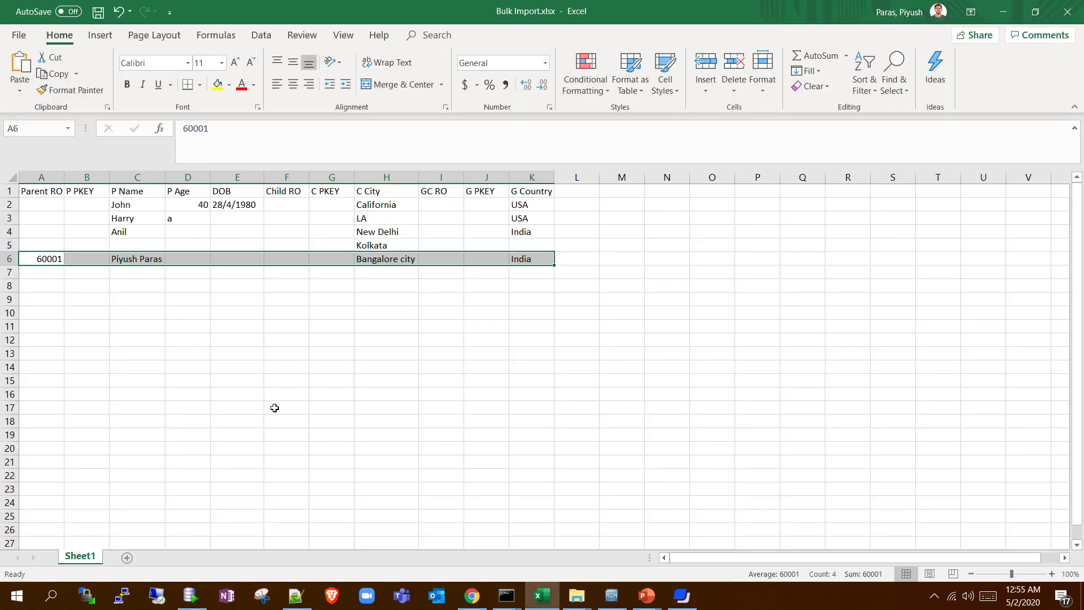
{"action": "left_click", "coordinate": [52, 259]}
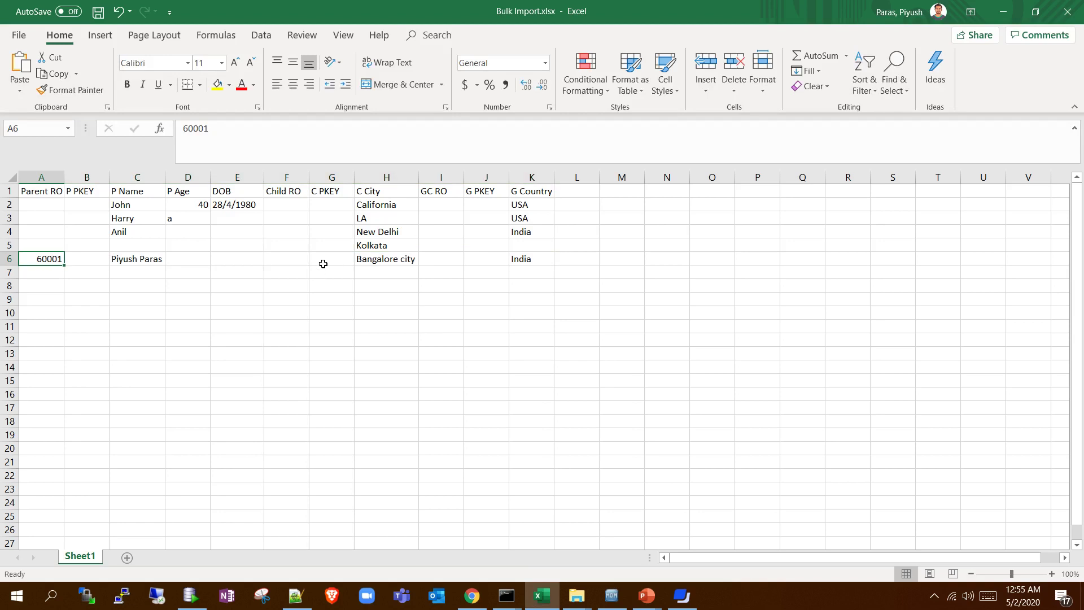
- Compare the P_NAME value in the C_Parent query result with the P Name in row 6 of the sheet
{"action": "key", "text": "alt+Tab"}
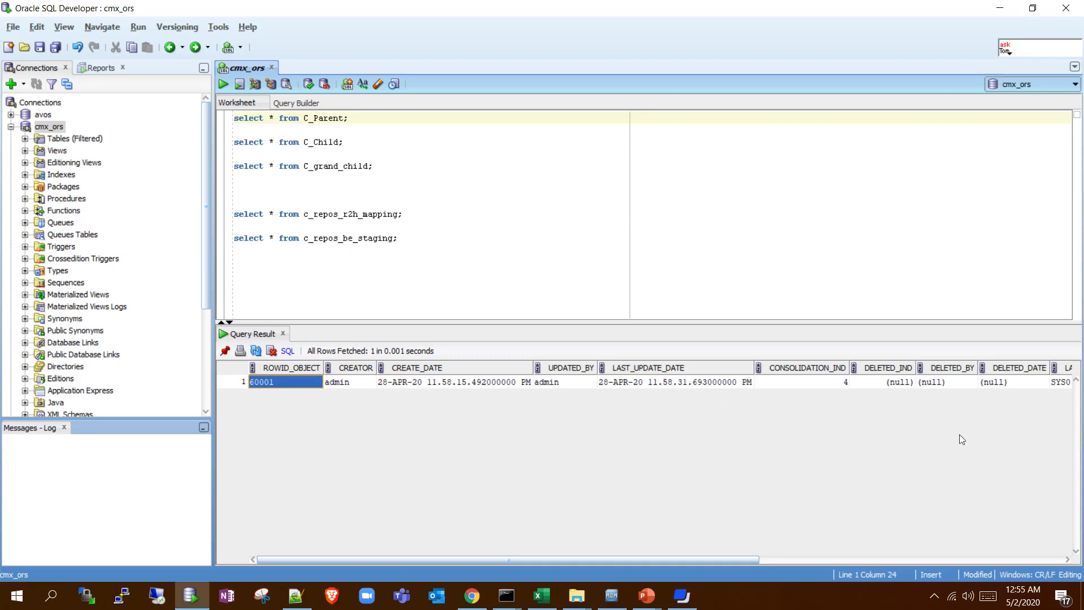
{"action": "left_click_drag", "start_coordinate": [710, 554], "coordinate": [1051, 561]}
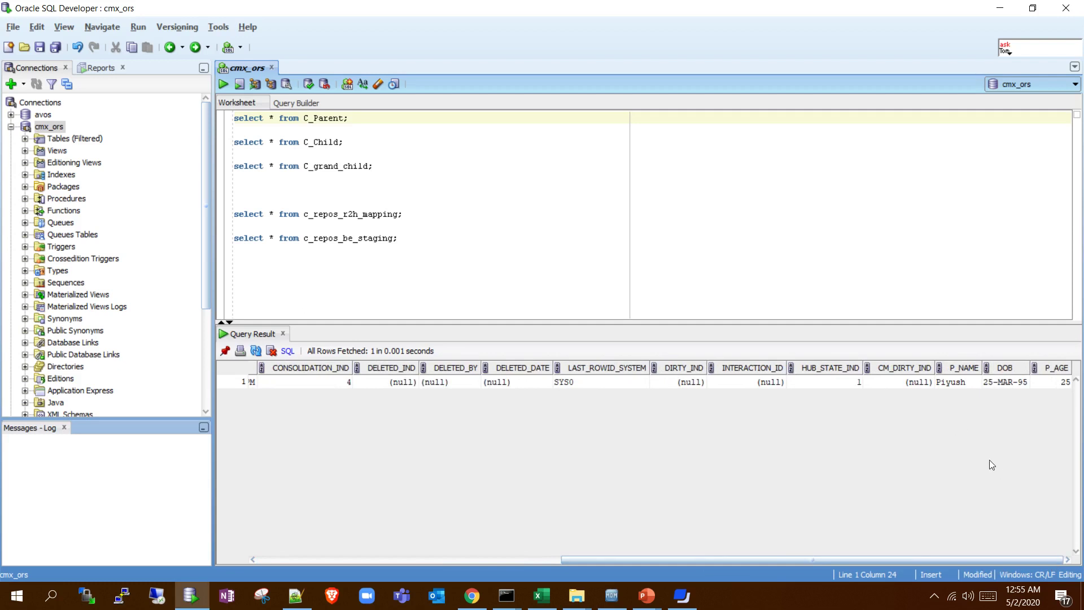
{"action": "left_click", "coordinate": [960, 382]}
{"action": "key", "text": "alt+Tab"}
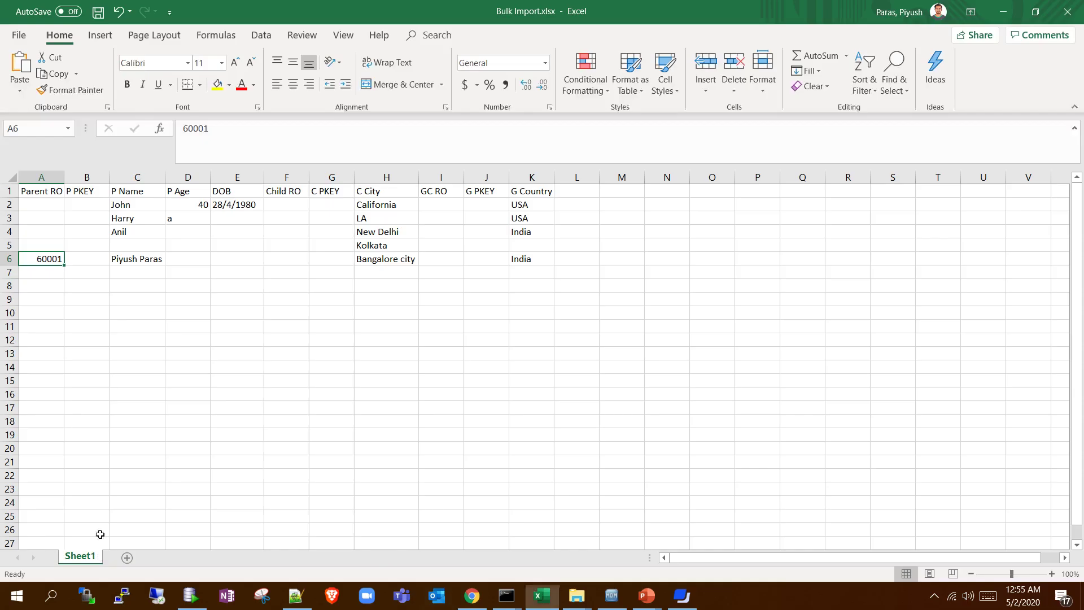
- Query the C_grand_child table in SQL Developer and inspect the record's G_CONTRY and ROWID_OBJECT values
{"action": "key", "text": "alt+Tab"}
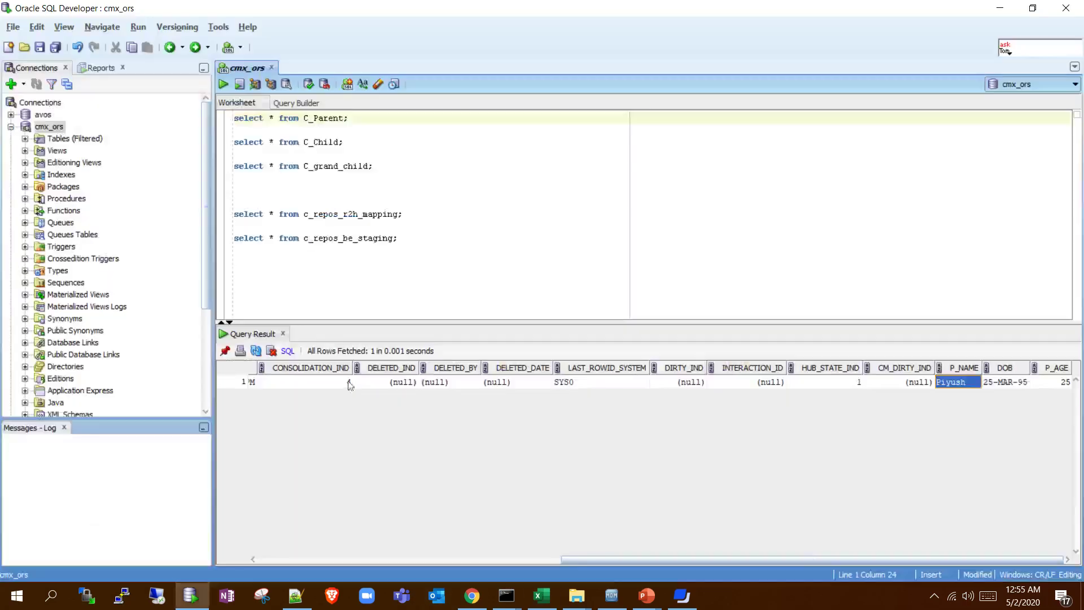
{"action": "left_click", "coordinate": [378, 164]}
{"action": "key", "text": "ctrl+Return"}
{"action": "left_click_drag", "start_coordinate": [418, 564], "coordinate": [930, 581]}
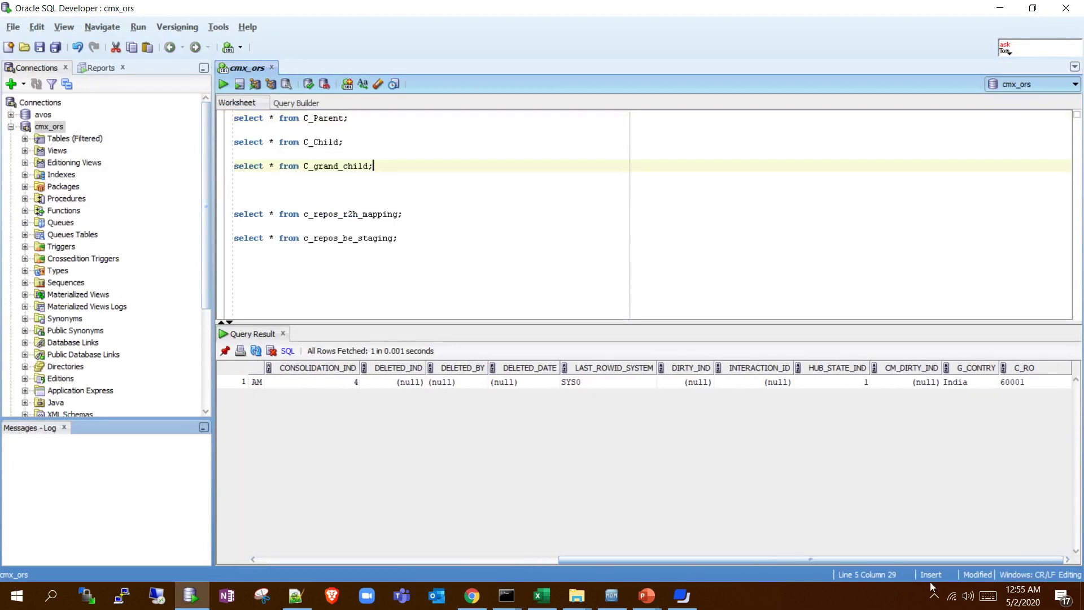
{"action": "left_click", "coordinate": [974, 382]}
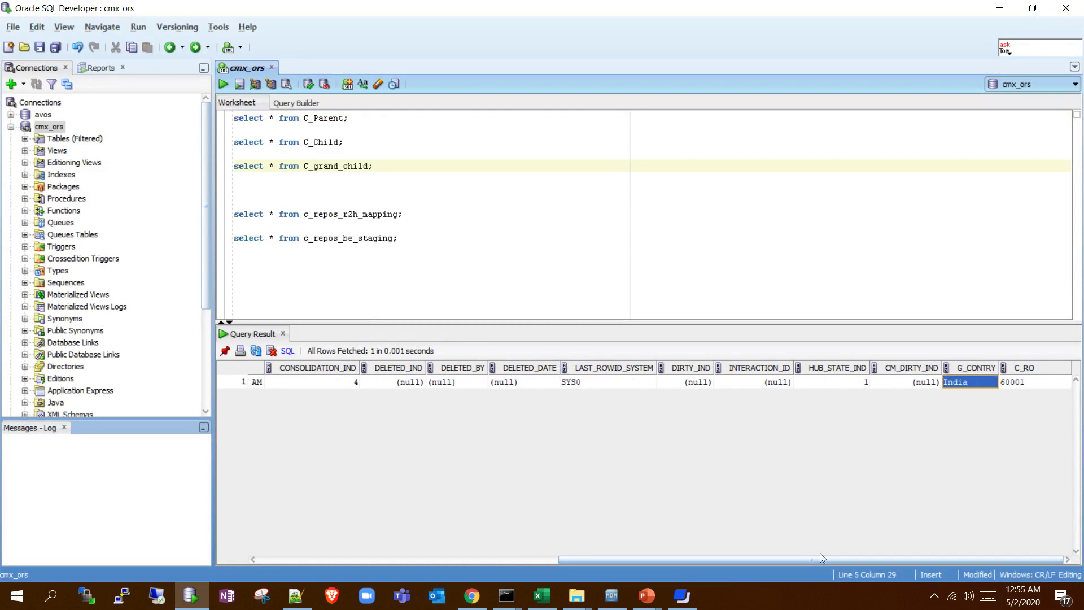
{"action": "key", "text": "Home"}
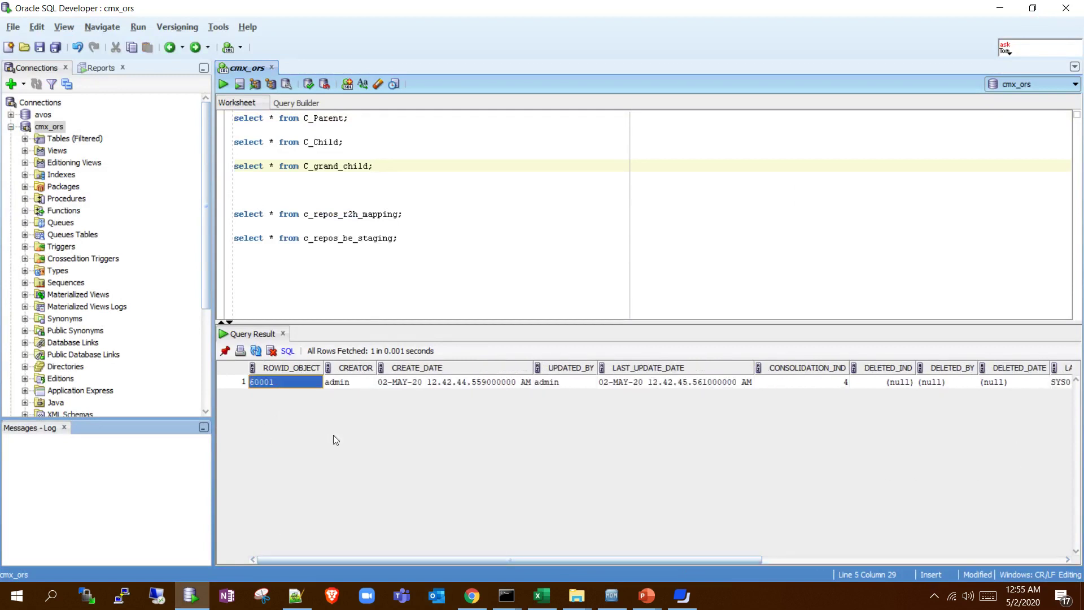
- Return to Excel and enter 6001 as the GC RO value in row 6
{"action": "key", "text": "alt+Tab"}
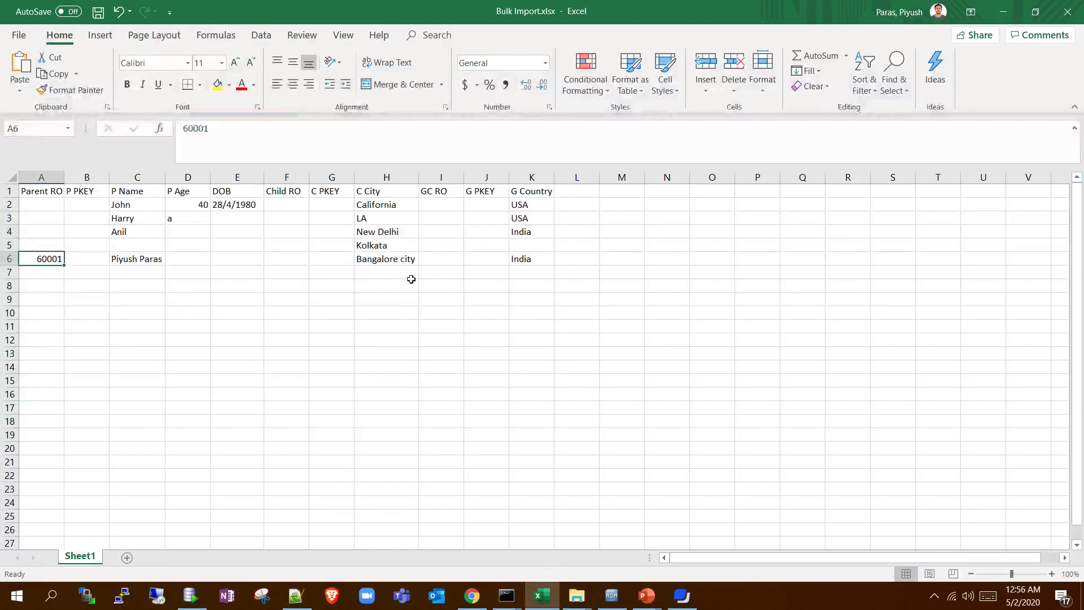
{"action": "left_click", "coordinate": [437, 262]}
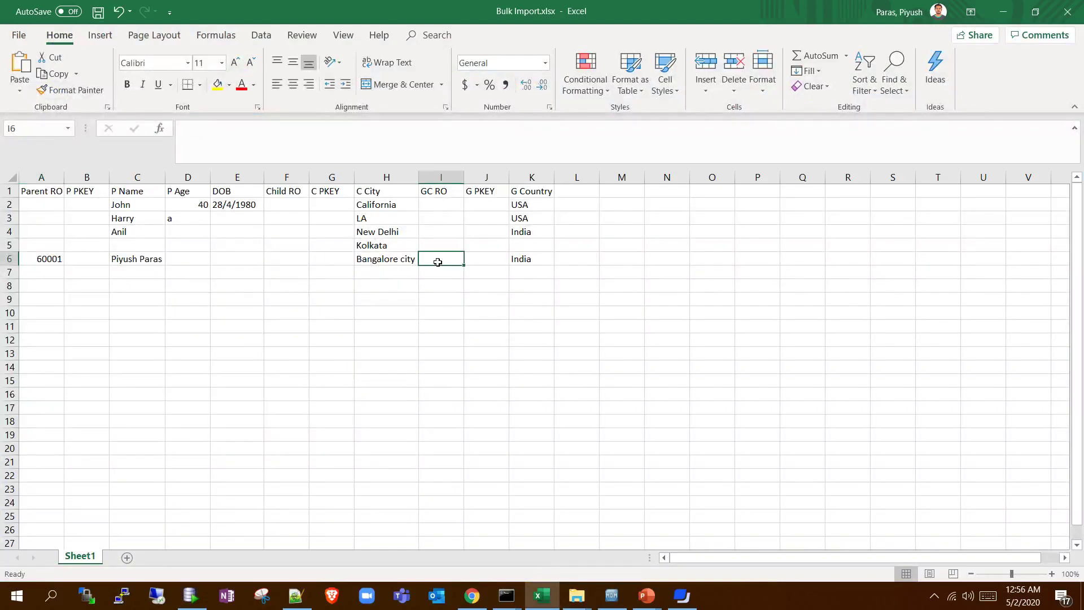
{"action": "type", "text": "6001"}
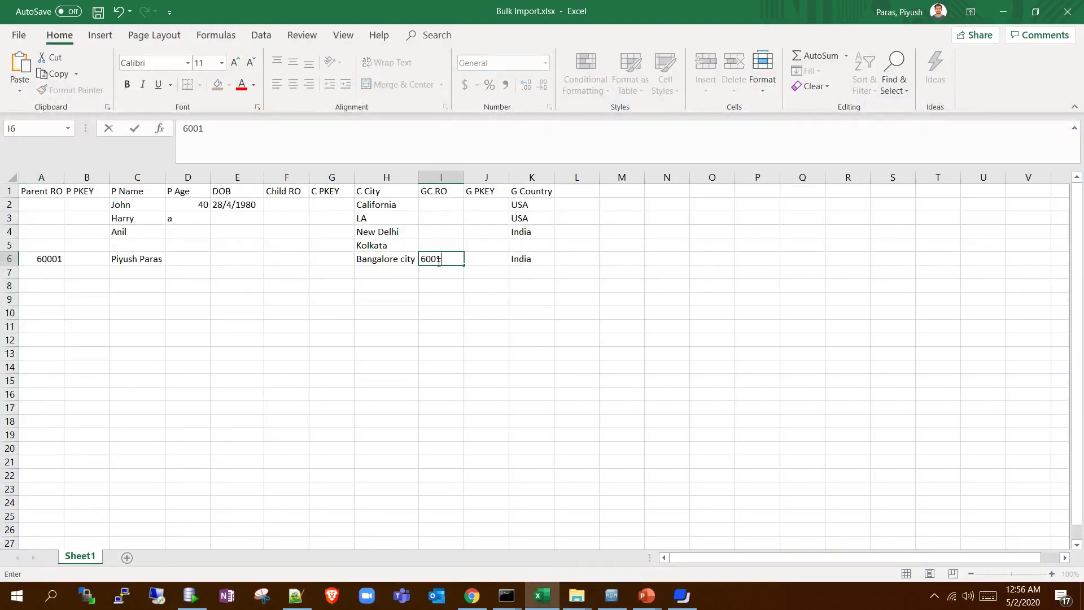
- Change the G Country value in row 6 to IND and save the workbook
{"action": "left_click", "coordinate": [532, 258]}
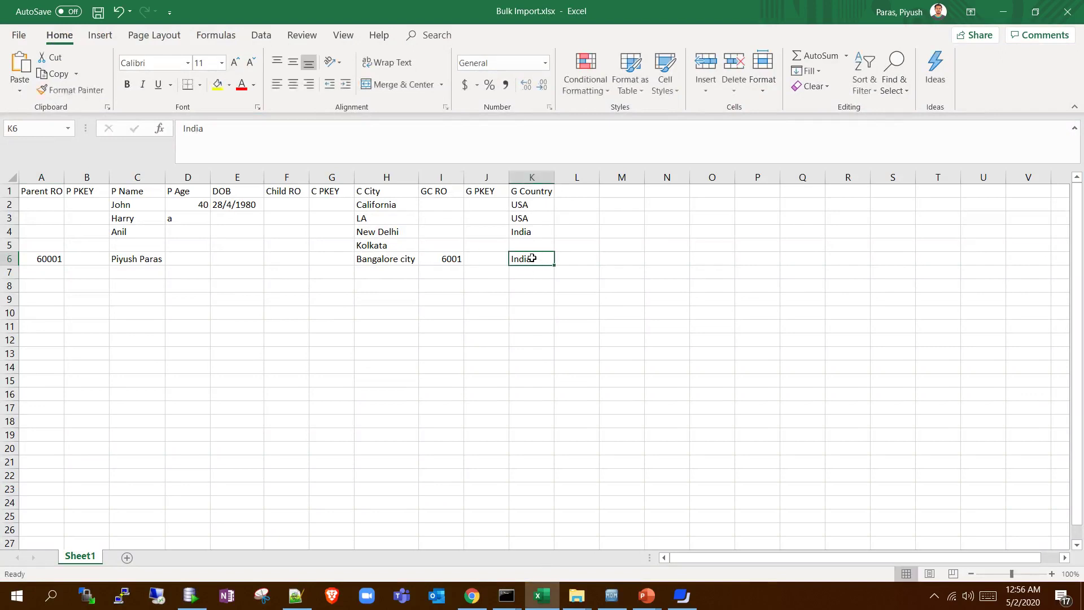
{"action": "double_click", "coordinate": [533, 259]}
{"action": "key", "text": "BackSpace"}
{"action": "key", "text": "BackSpace"}
{"action": "key", "text": "BackSpace"}
{"action": "key", "text": "BackSpace"}
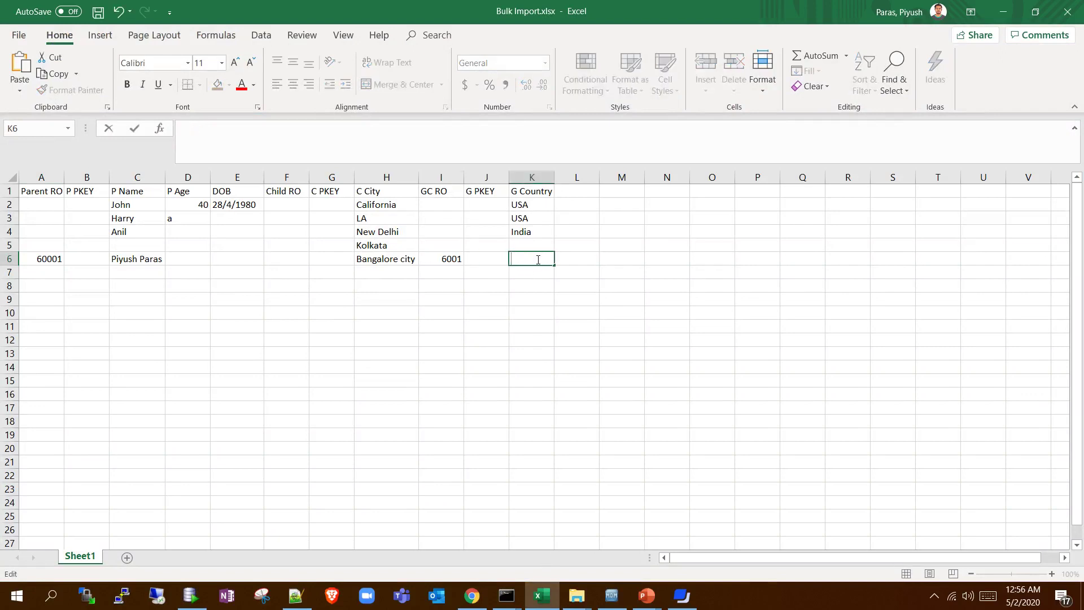
{"action": "type", "text": "ND"}
{"action": "key", "text": "ctrl+s"}
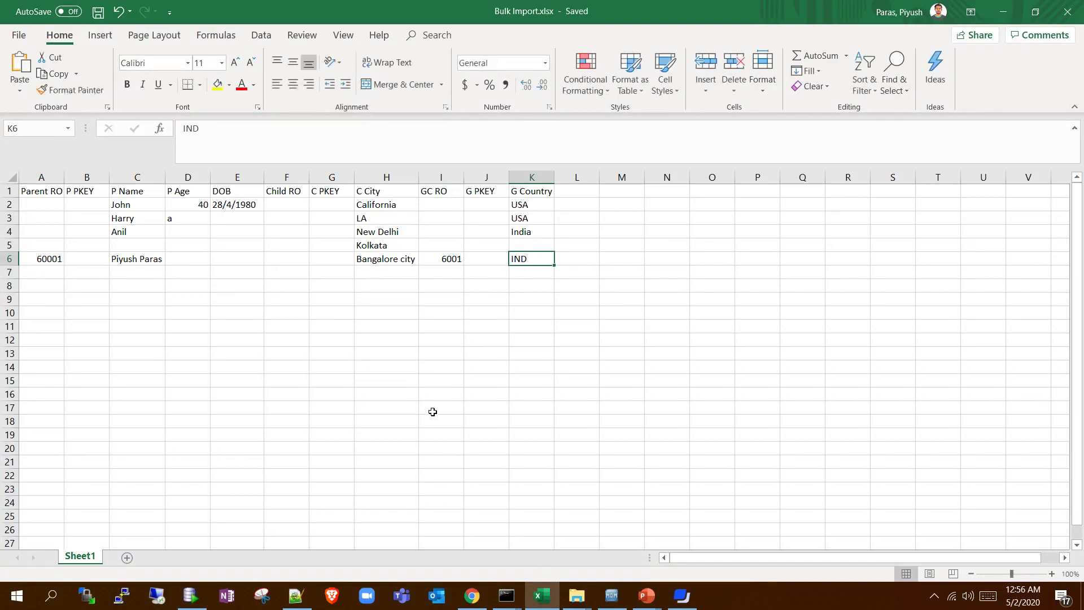
- Switch to MDM Data Director in Chrome and upload Bulk Import.xlsx from the Desktop as the file to import
{"action": "key", "text": "alt+Tab"}
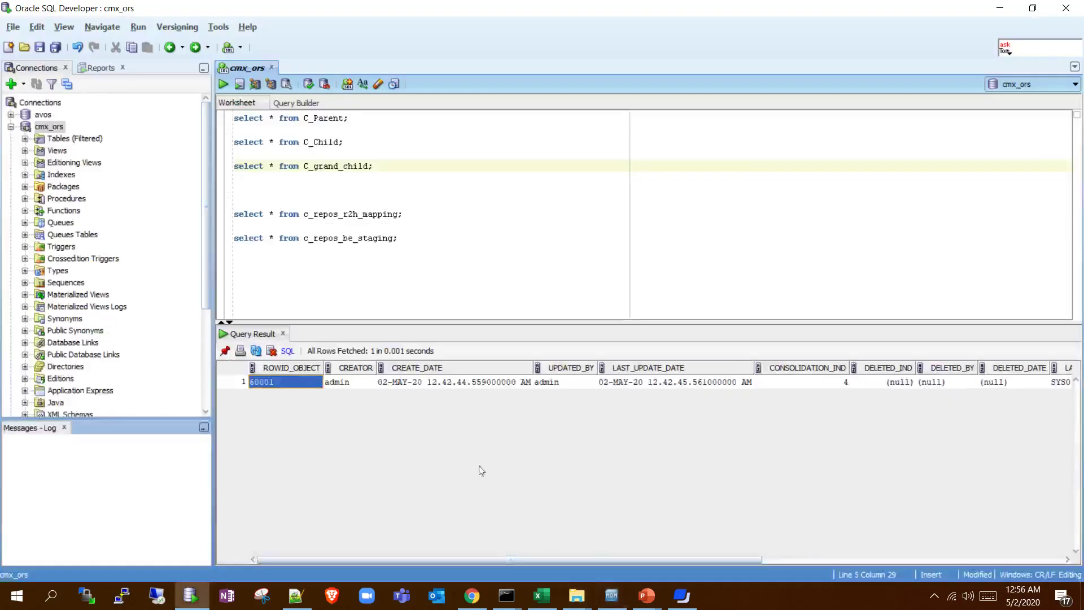
{"action": "key", "text": "alt+Tab"}
{"action": "key", "text": "Tab"}
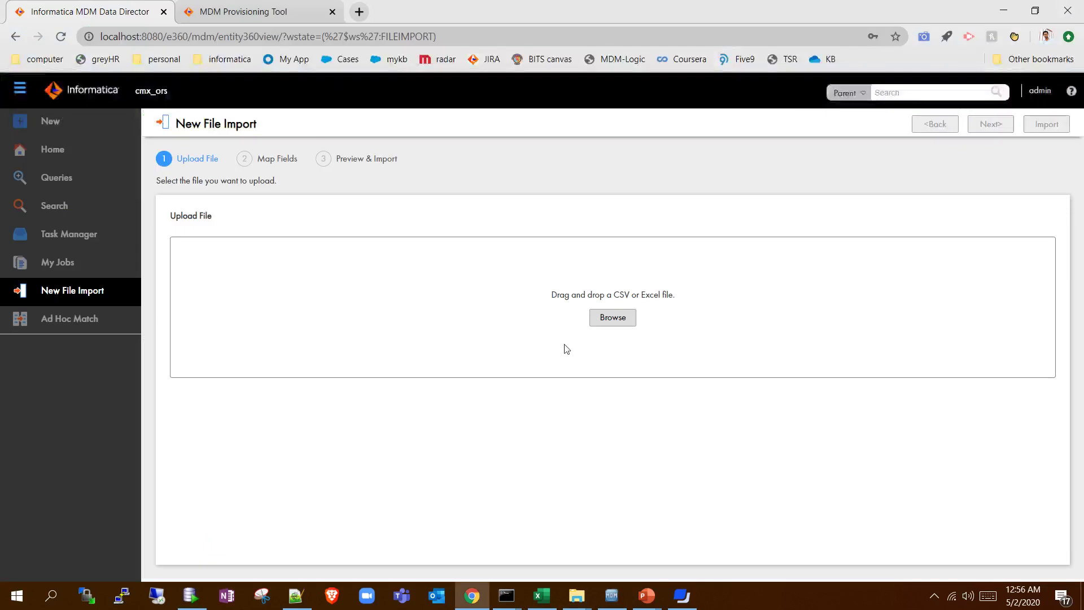
{"action": "left_click", "coordinate": [605, 321]}
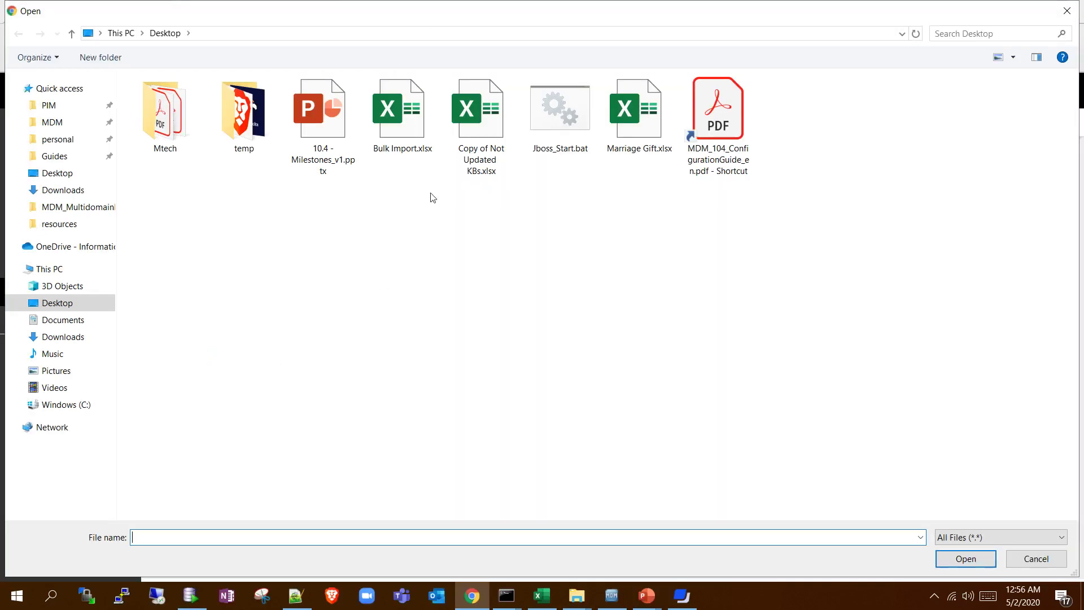
{"action": "left_click", "coordinate": [390, 133]}
{"action": "left_click", "coordinate": [973, 560]}
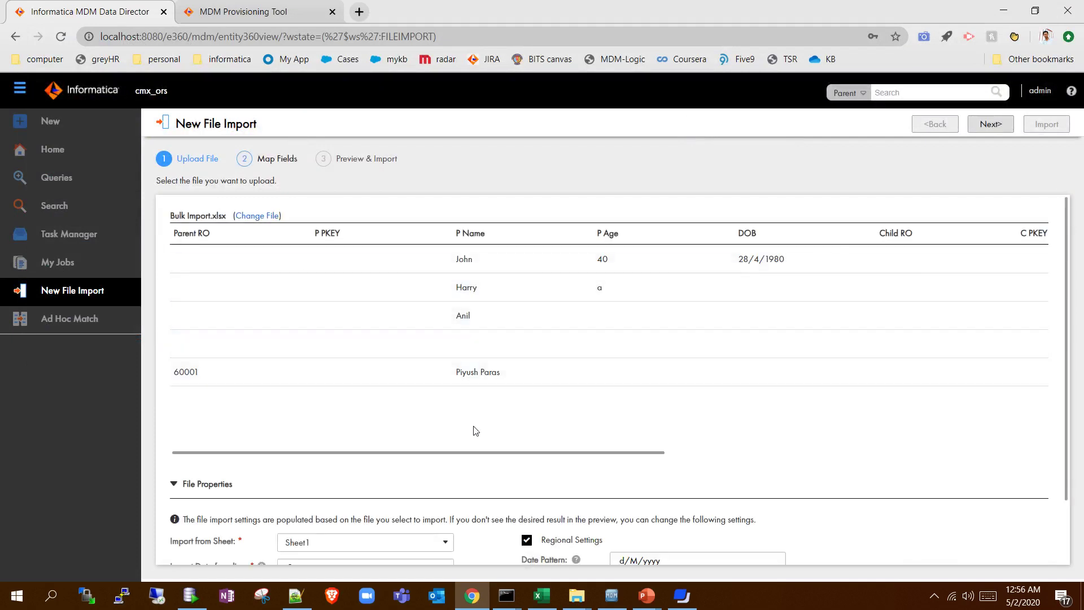
- Review the uploaded file's data preview and its file properties, including the source sheet, header row and date pattern
{"action": "left_click_drag", "start_coordinate": [481, 452], "coordinate": [330, 392]}
{"action": "scroll", "coordinate": [285, 360], "scroll_direction": "down", "scroll_amount": 2}
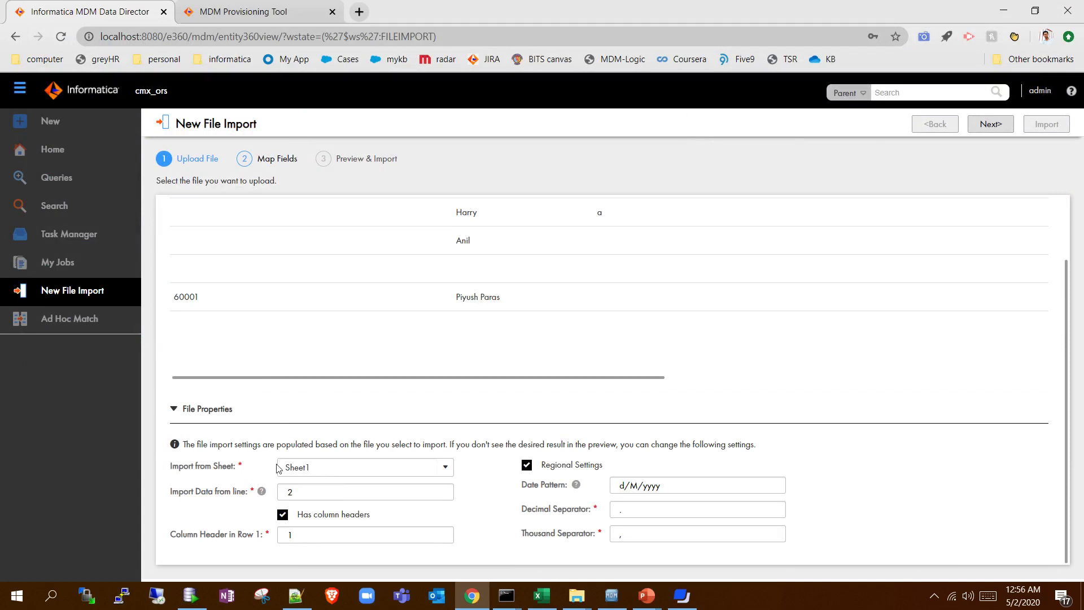
{"action": "left_click", "coordinate": [444, 468]}
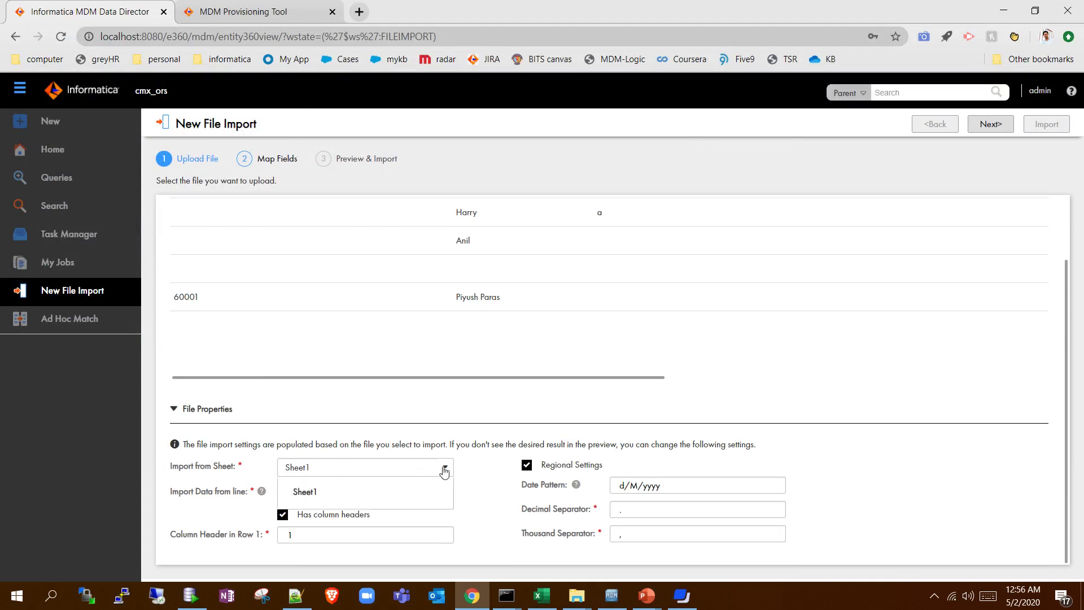
{"action": "left_click", "coordinate": [445, 468]}
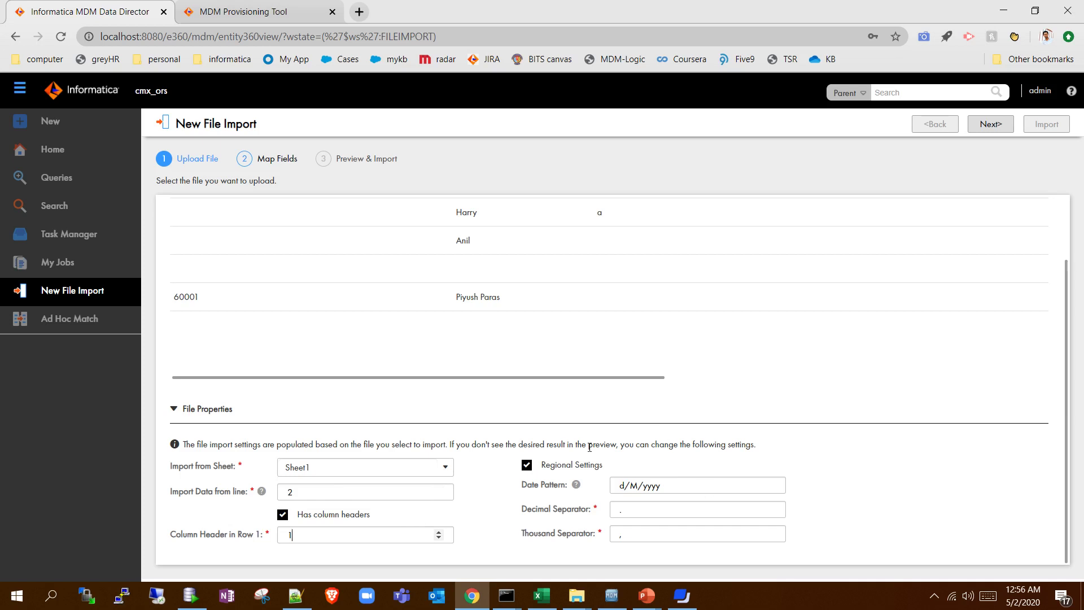
{"action": "double_click", "coordinate": [626, 485]}
{"action": "left_click", "coordinate": [668, 490]}
{"action": "scroll", "coordinate": [658, 338], "scroll_direction": "up", "scroll_amount": 2}
- Proceed to the field mapping stage and accept ParentView as the suggested target business entity
{"action": "left_click", "coordinate": [982, 125]}
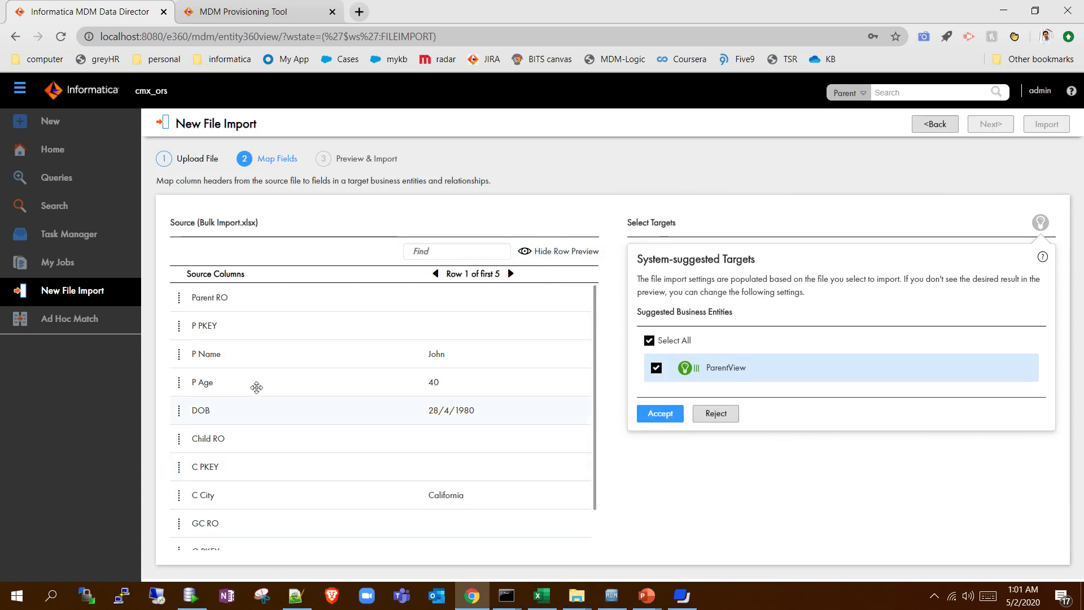
{"action": "scroll", "coordinate": [254, 382], "scroll_direction": "down", "scroll_amount": 1}
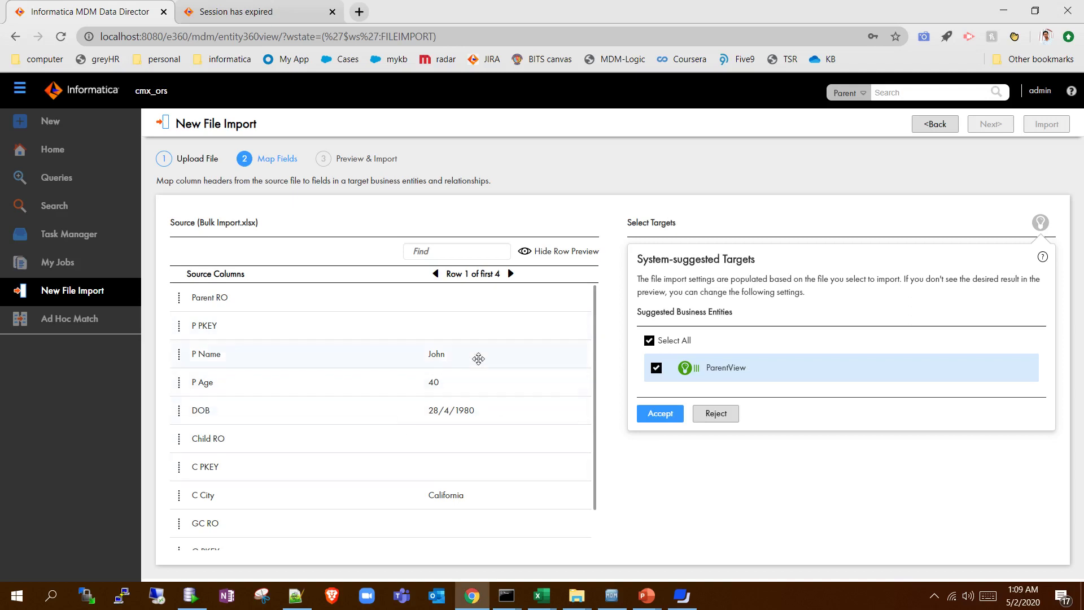
{"action": "mouse_move", "coordinate": [696, 373]}
{"action": "left_click", "coordinate": [659, 415]}
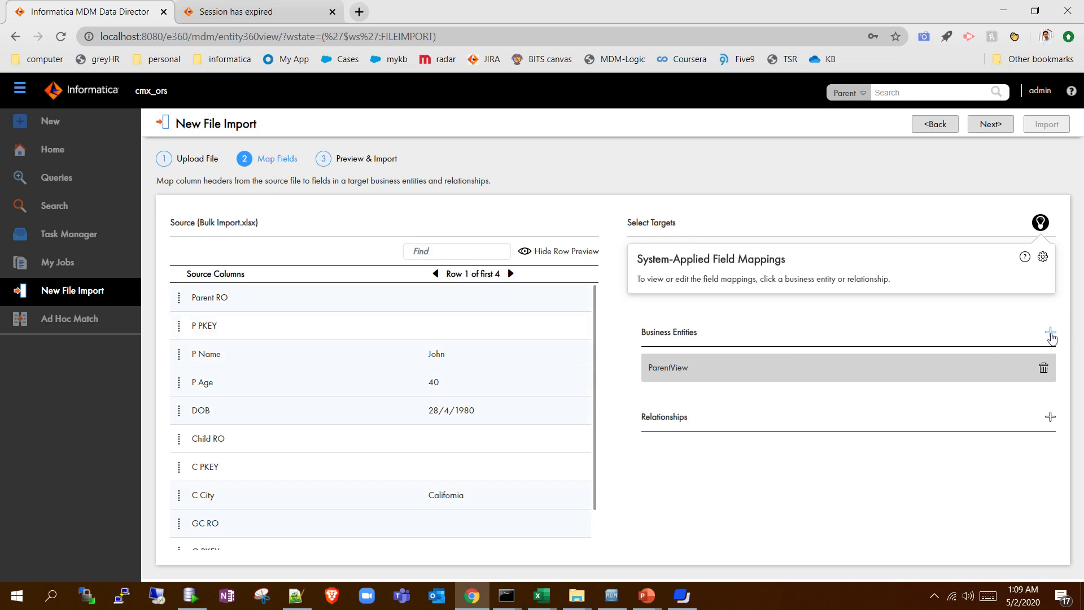
- Open the ParentView target's field mappings and remove the source column mapped to the P Name field
{"action": "left_click", "coordinate": [1050, 333]}
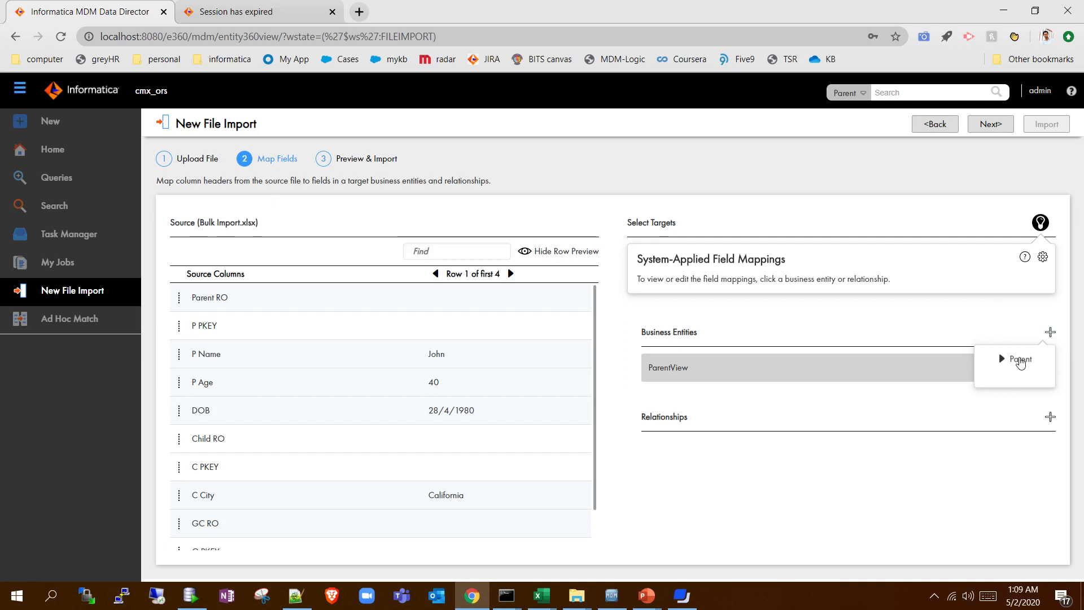
{"action": "left_click", "coordinate": [963, 311]}
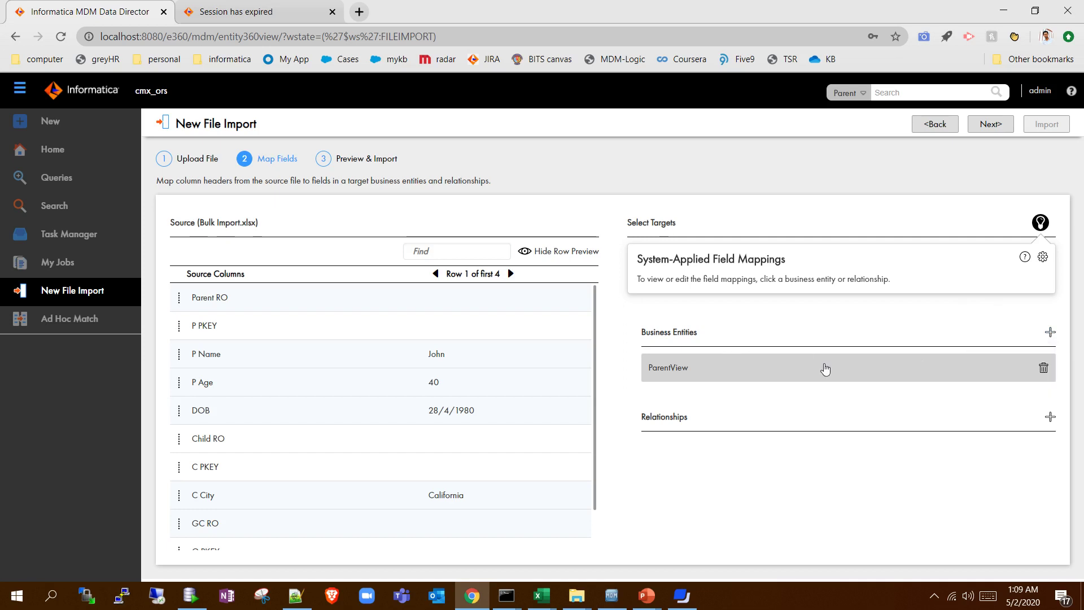
{"action": "left_click", "coordinate": [800, 364]}
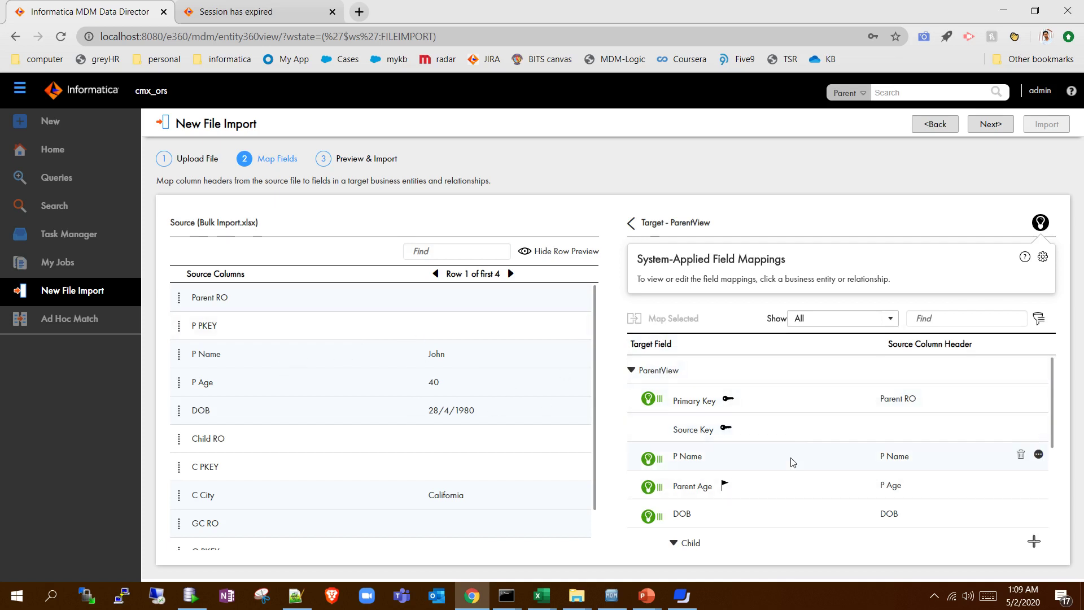
{"action": "left_click", "coordinate": [1020, 455]}
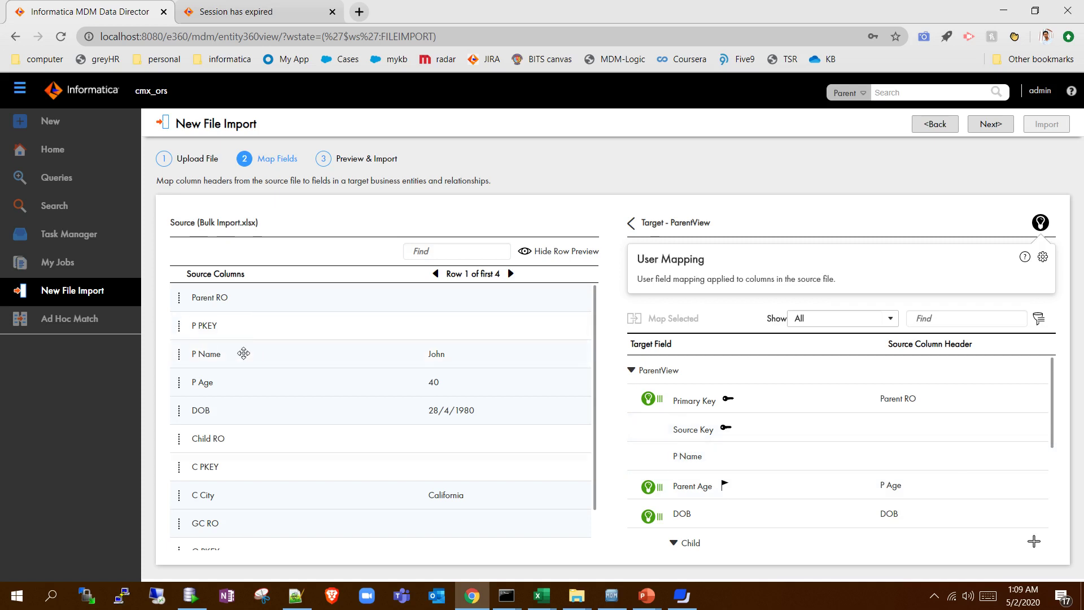
- Map the P Name source column to the P Name target field, and check the Child fields' mappings
{"action": "left_click_drag", "start_coordinate": [302, 355], "coordinate": [755, 457]}
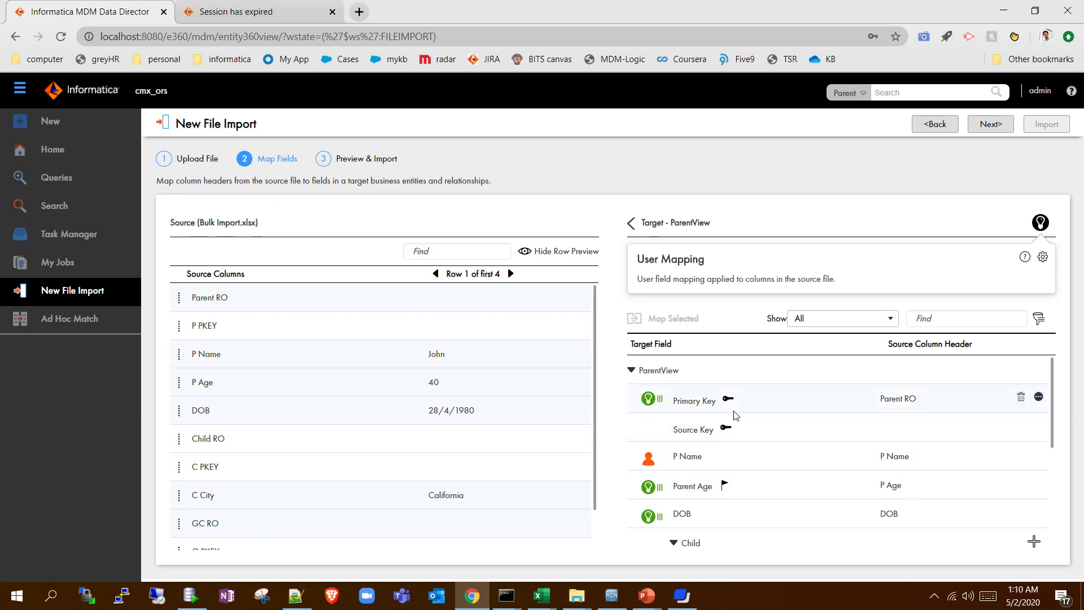
{"action": "scroll", "coordinate": [811, 427], "scroll_direction": "down", "scroll_amount": 3}
{"action": "scroll", "coordinate": [786, 448], "scroll_direction": "up", "scroll_amount": 1}
{"action": "scroll", "coordinate": [786, 447], "scroll_direction": "down", "scroll_amount": 1}
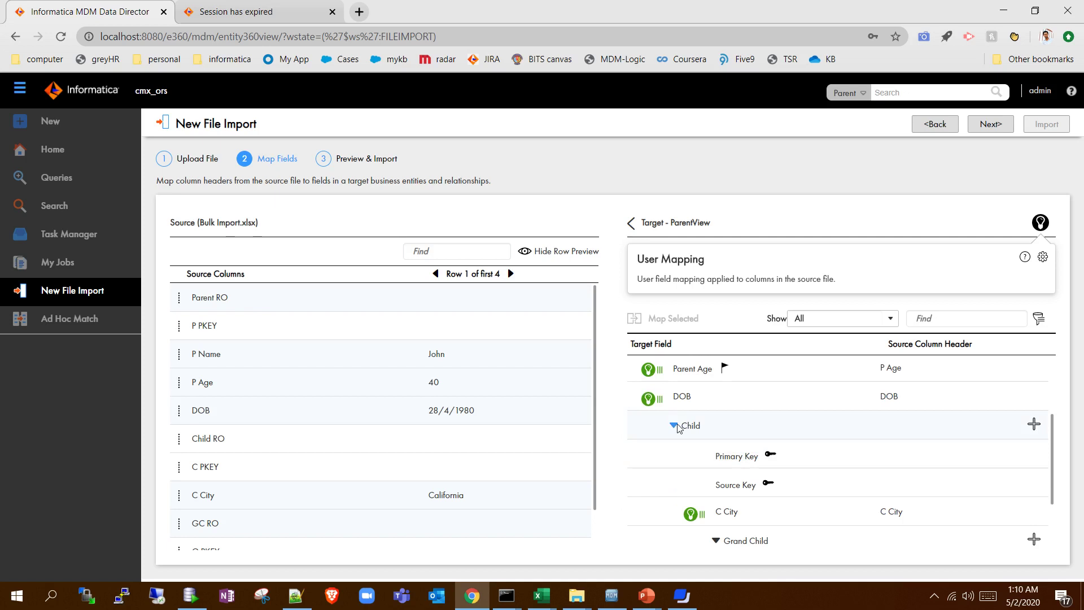
- Add a second Child group with the C City source column mapped to its C City field, and delete that group
{"action": "left_click", "coordinate": [1034, 425]}
{"action": "scroll", "coordinate": [734, 446], "scroll_direction": "down", "scroll_amount": 4}
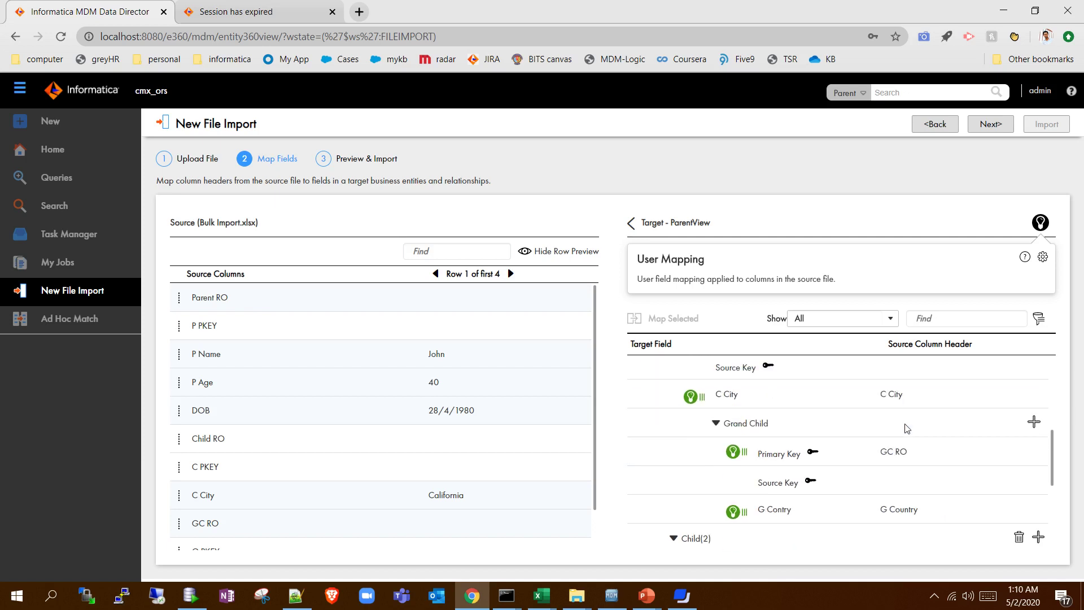
{"action": "scroll", "coordinate": [688, 460], "scroll_direction": "down", "scroll_amount": 4}
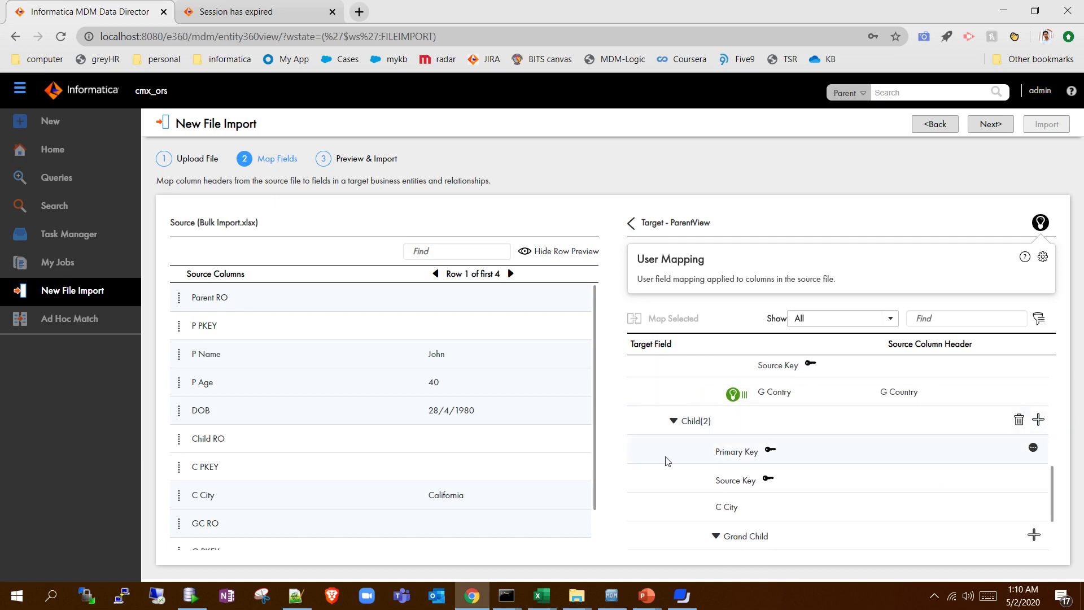
{"action": "scroll", "coordinate": [341, 431], "scroll_direction": "down", "scroll_amount": 2}
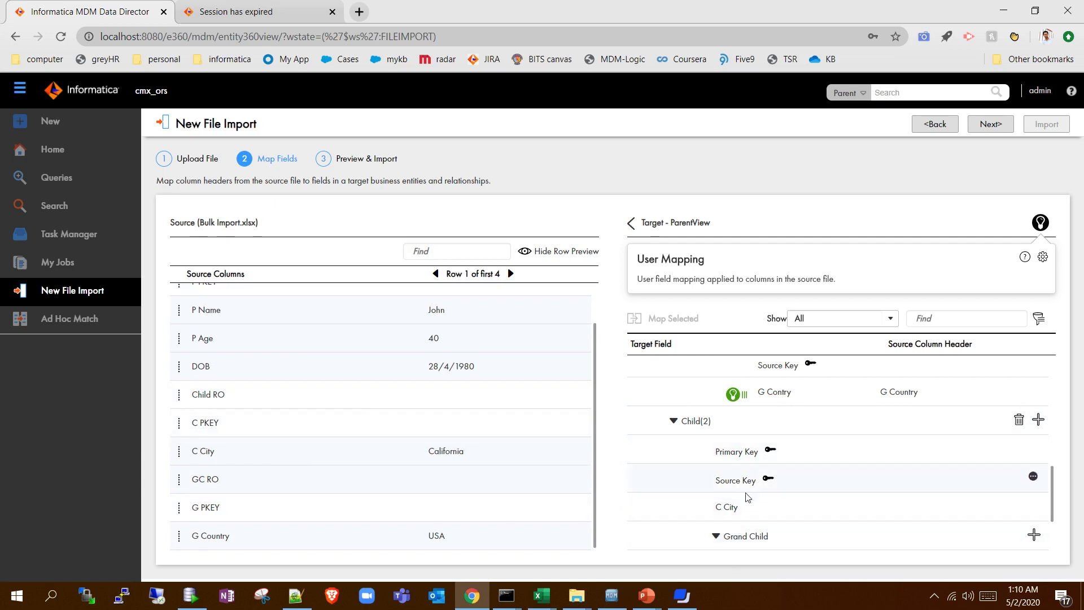
{"action": "left_click_drag", "start_coordinate": [223, 452], "coordinate": [737, 507]}
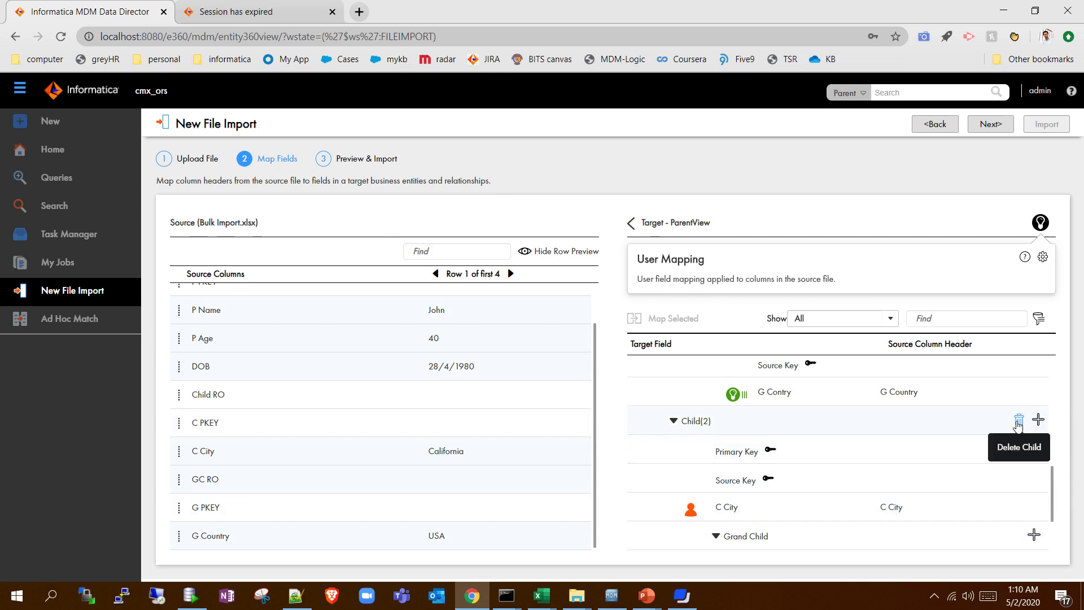
{"action": "scroll", "coordinate": [1019, 425], "scroll_direction": "down", "scroll_amount": 2}
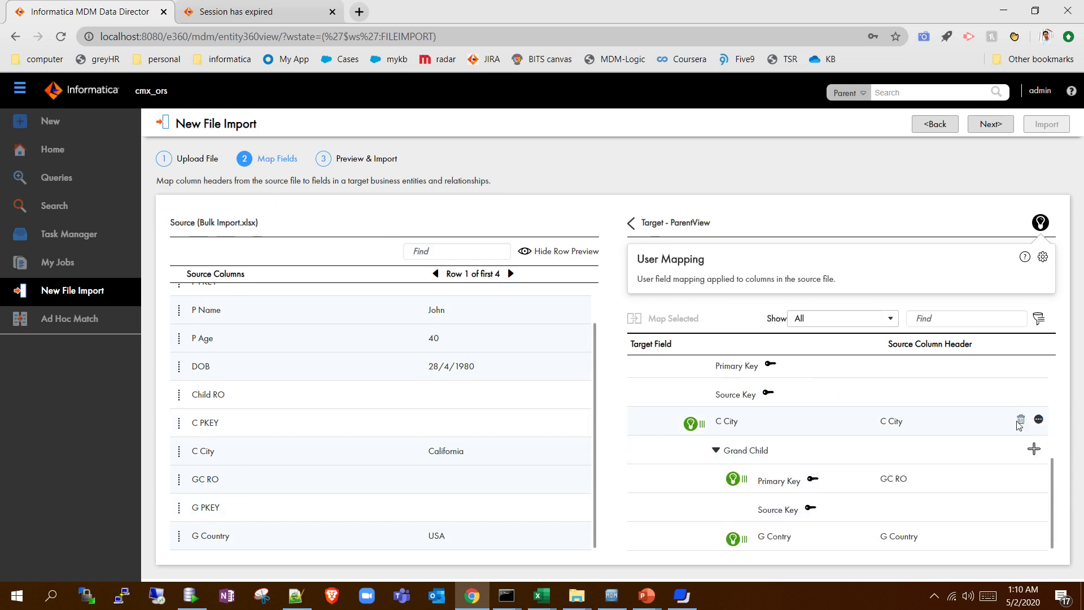
- Collapse the Grand Child group under Child in the target field list, leaving Child expanded
{"action": "left_click", "coordinate": [716, 451]}
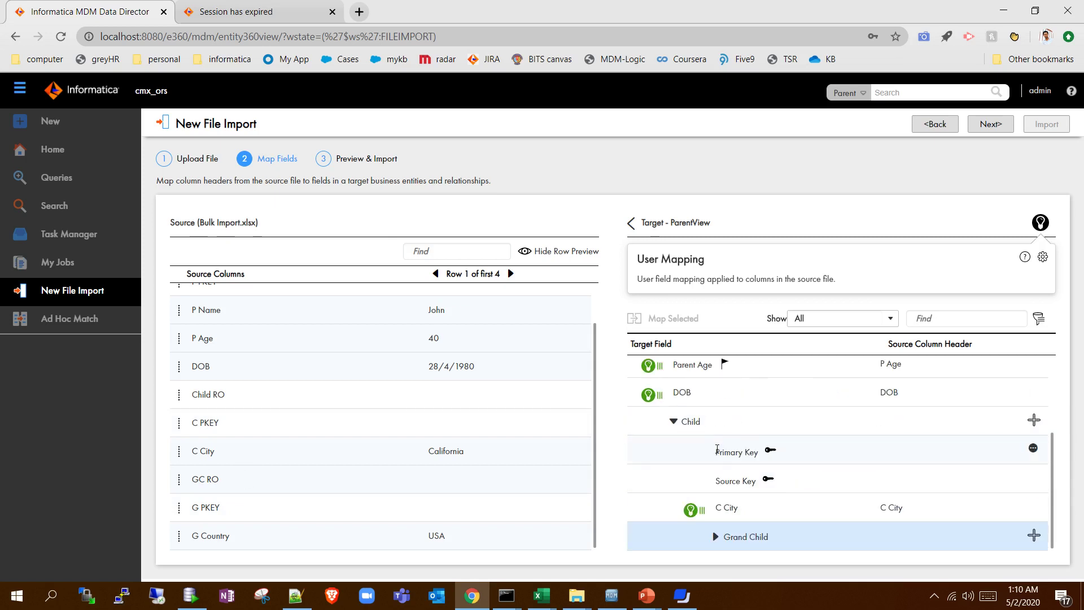
{"action": "left_click", "coordinate": [675, 423]}
{"action": "left_click", "coordinate": [674, 537]}
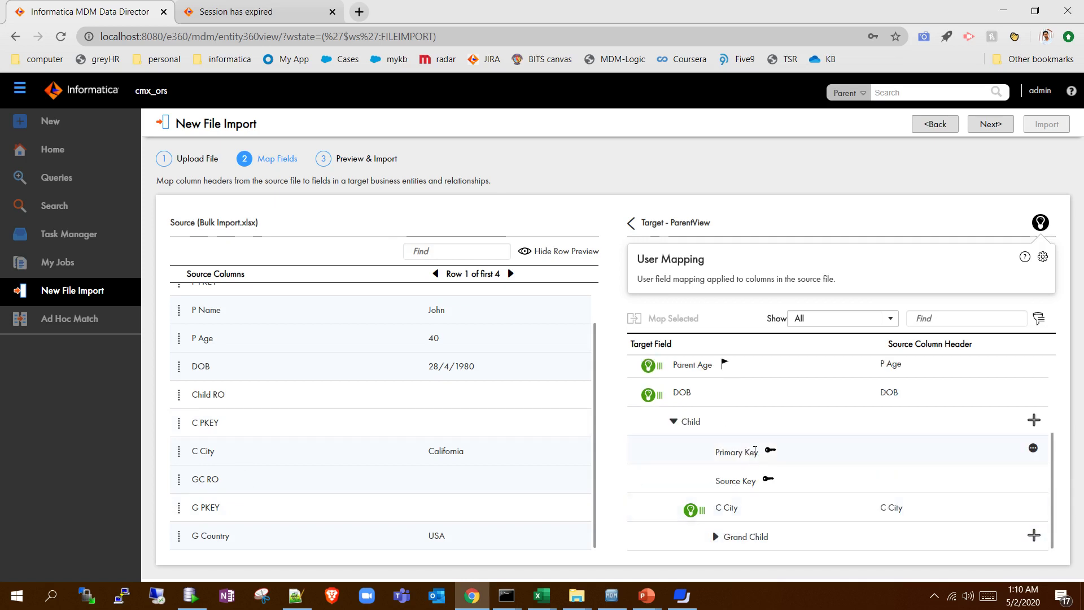
{"action": "scroll", "coordinate": [728, 451], "scroll_direction": "up", "scroll_amount": 3}
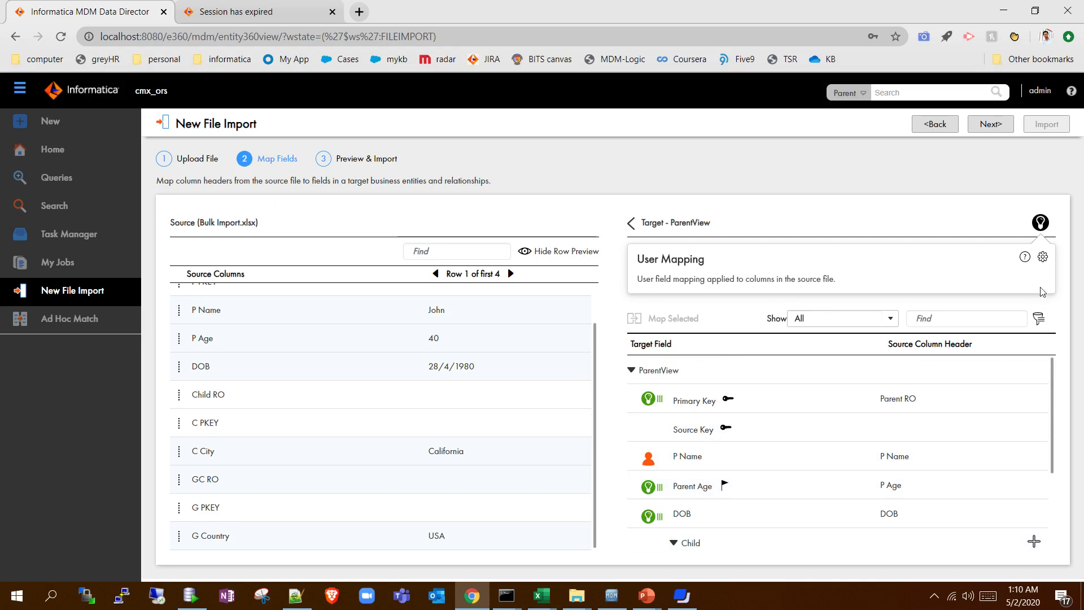
- Open the field mapping options and rename the mapping as personview
{"action": "left_click", "coordinate": [1042, 257]}
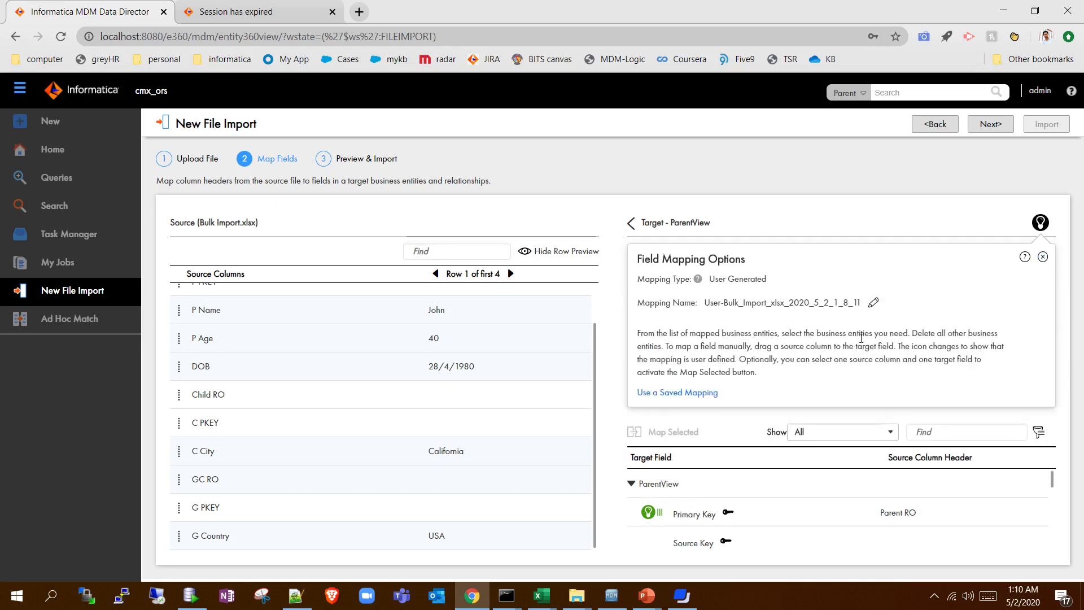
{"action": "left_click", "coordinate": [872, 304]}
{"action": "left_click", "coordinate": [802, 300]}
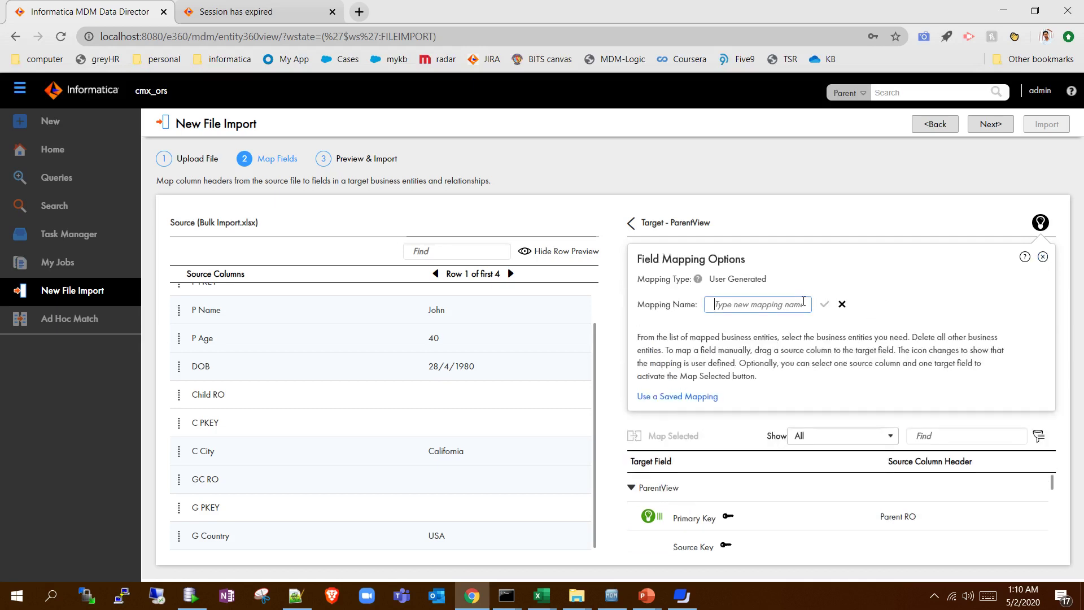
{"action": "type", "text": "personview"}
{"action": "left_click", "coordinate": [824, 303]}
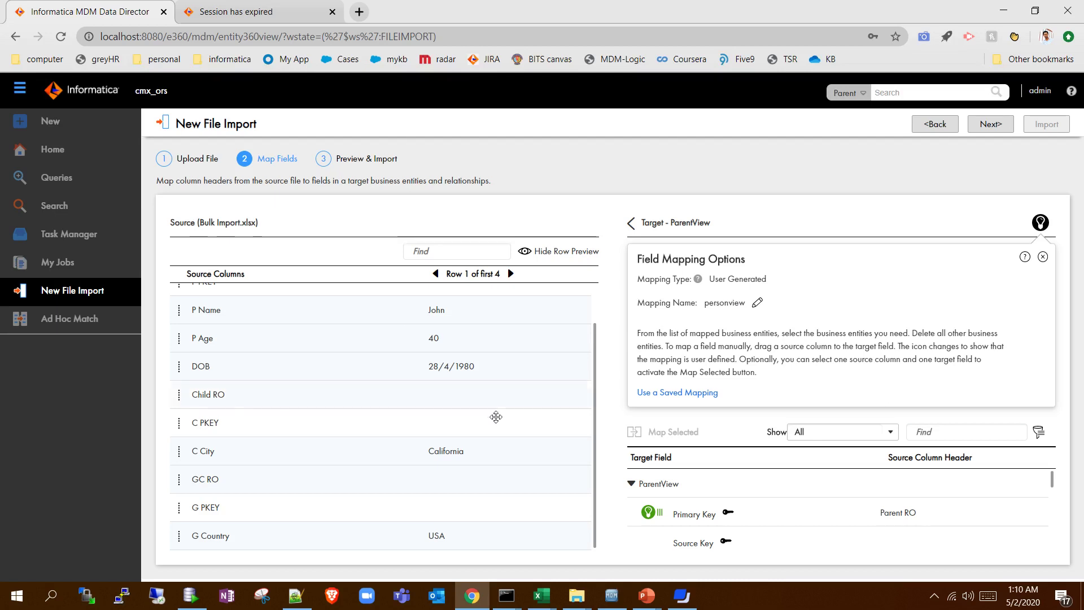
{"action": "scroll", "coordinate": [655, 491], "scroll_direction": "down", "scroll_amount": 2}
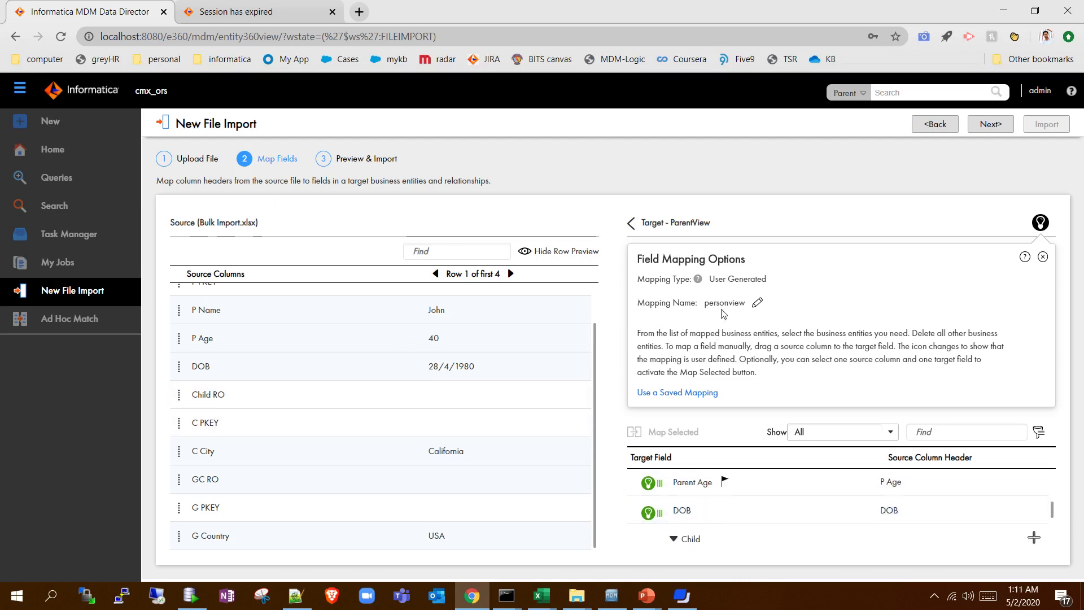
- View the saved field mappings, select personview, and close the mapping options without applying it
{"action": "left_click", "coordinate": [687, 394]}
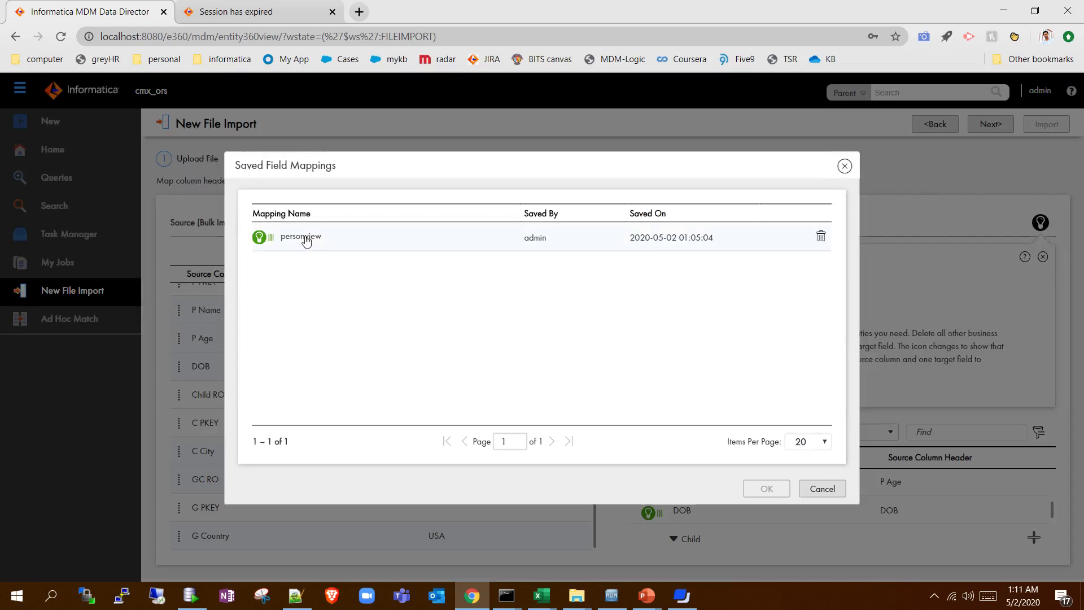
{"action": "left_click", "coordinate": [305, 241]}
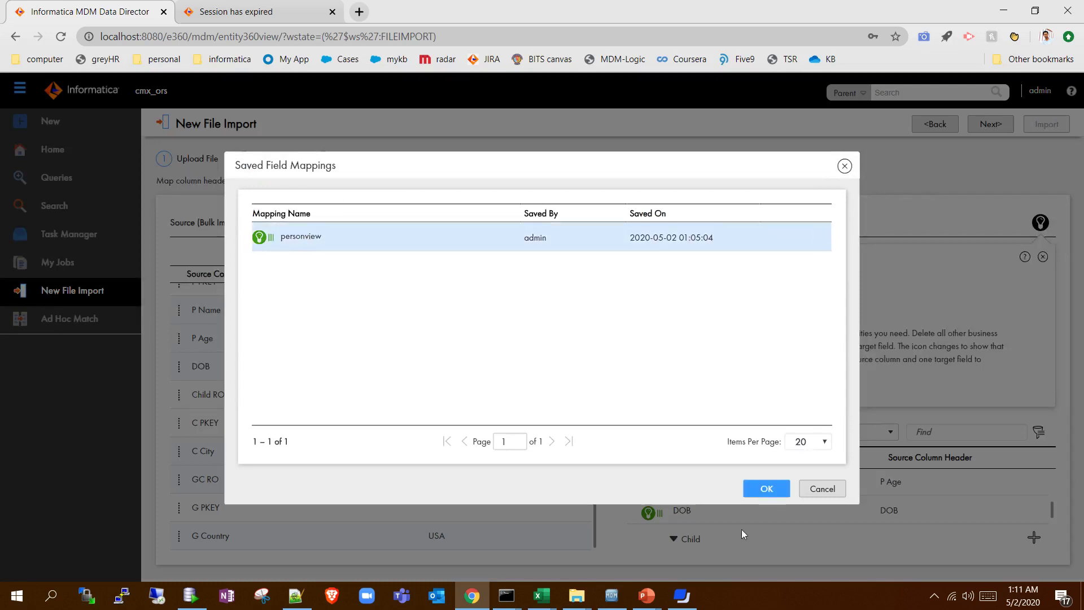
{"action": "left_click", "coordinate": [843, 168]}
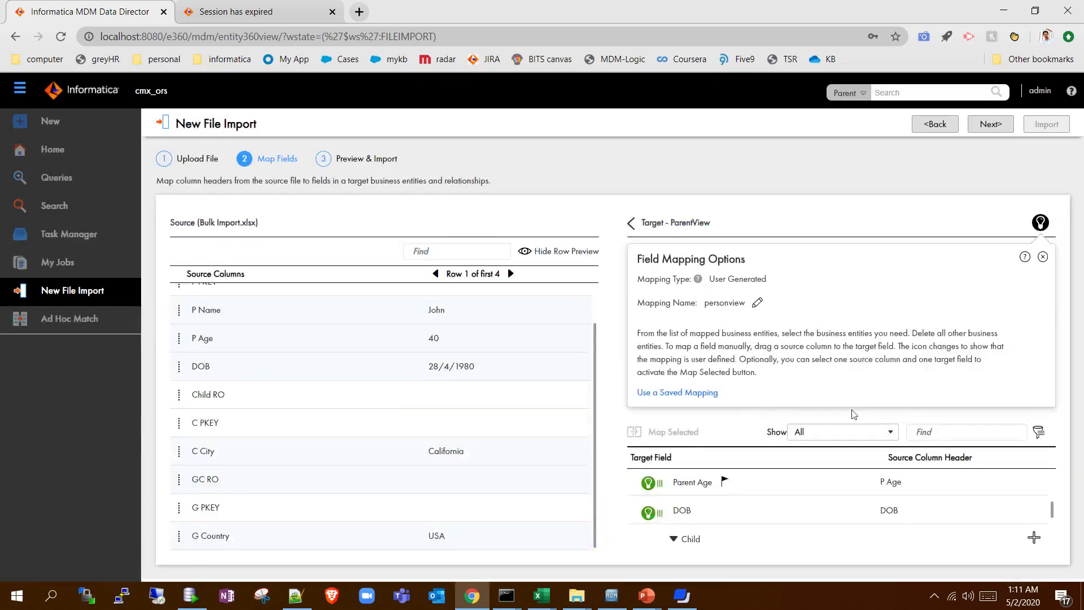
{"action": "left_click", "coordinate": [1043, 257]}
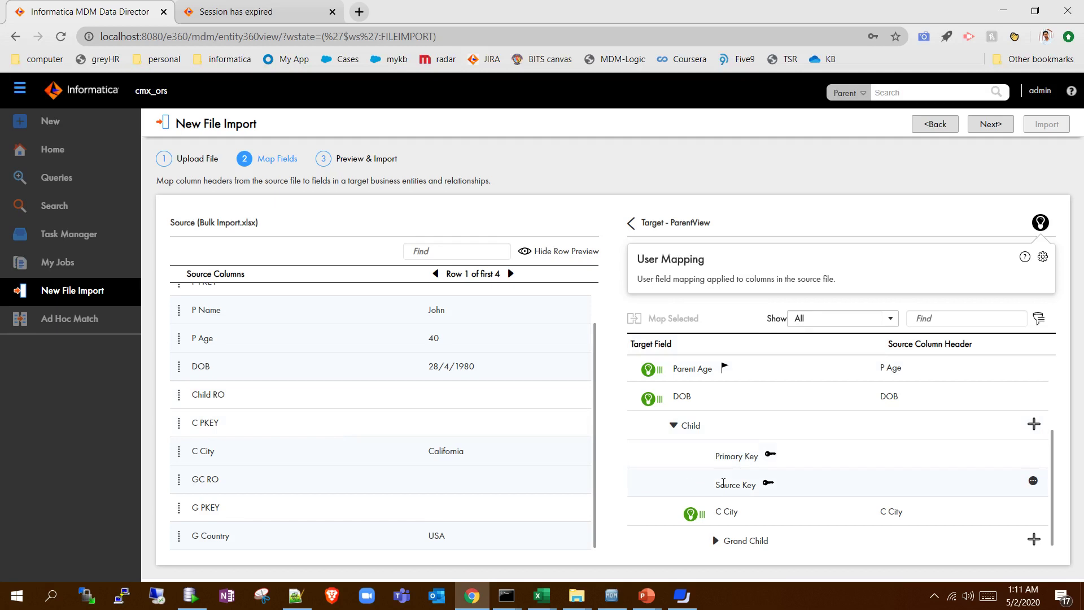
- Switch to Bulk Import.xlsx in Excel and check the P Age cells in rows 4 and 5
{"action": "scroll", "coordinate": [770, 483], "scroll_direction": "down", "scroll_amount": 1}
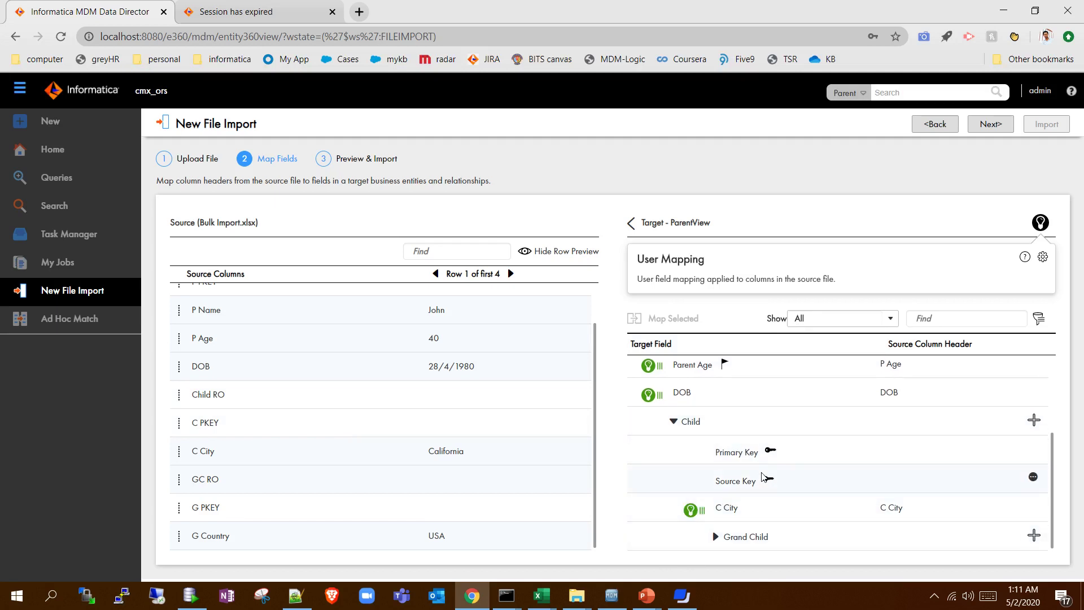
{"action": "scroll", "coordinate": [788, 459], "scroll_direction": "up", "scroll_amount": 3}
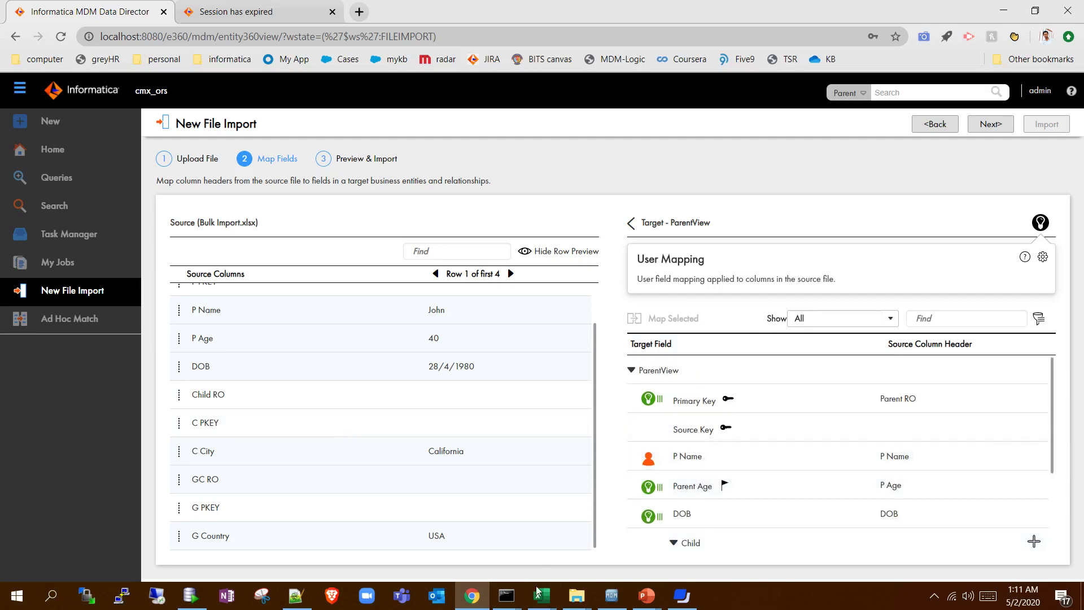
{"action": "mouse_move", "coordinate": [541, 596]}
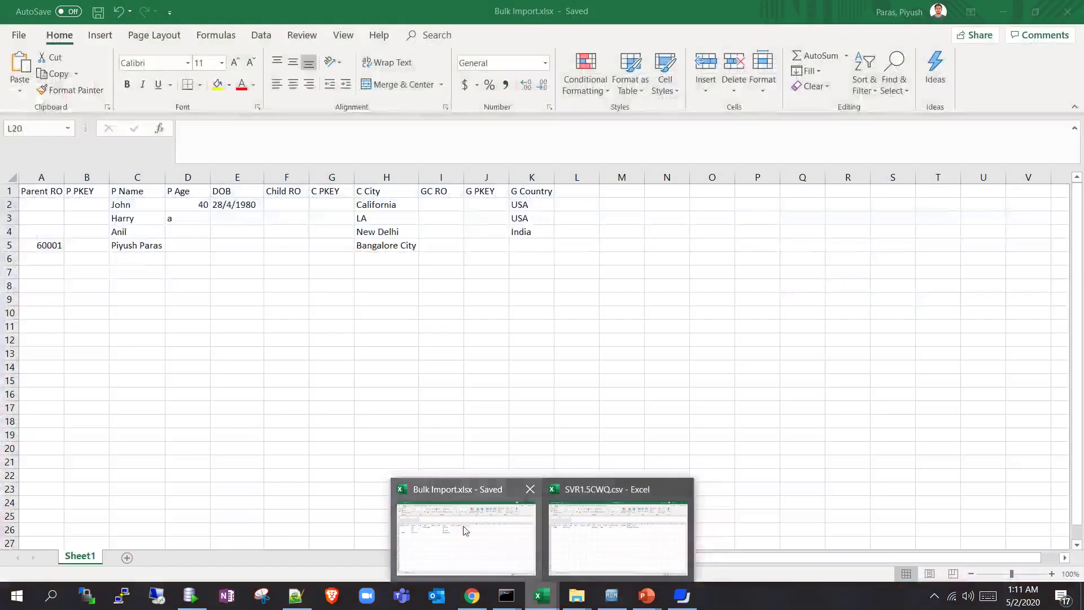
{"action": "left_click", "coordinate": [466, 536]}
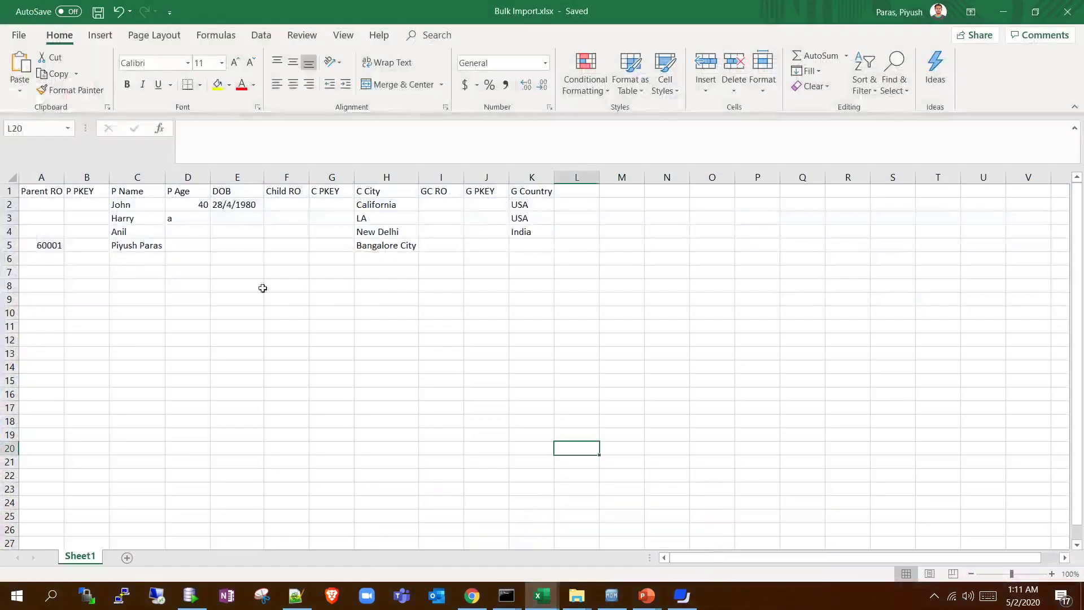
{"action": "left_click", "coordinate": [173, 236]}
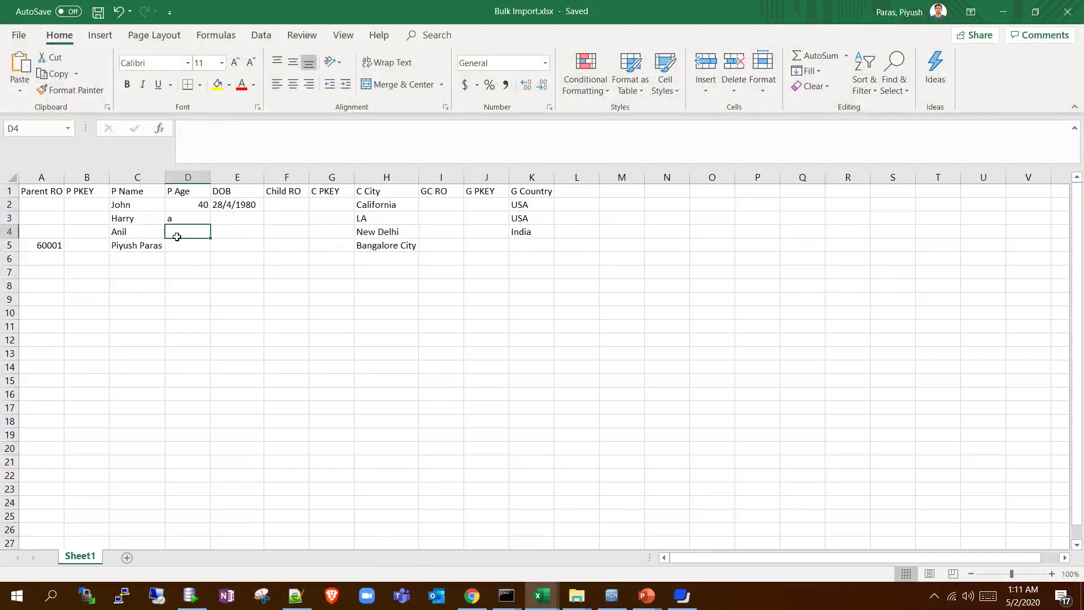
{"action": "left_click", "coordinate": [174, 244]}
{"action": "left_click", "coordinate": [1003, 11]}
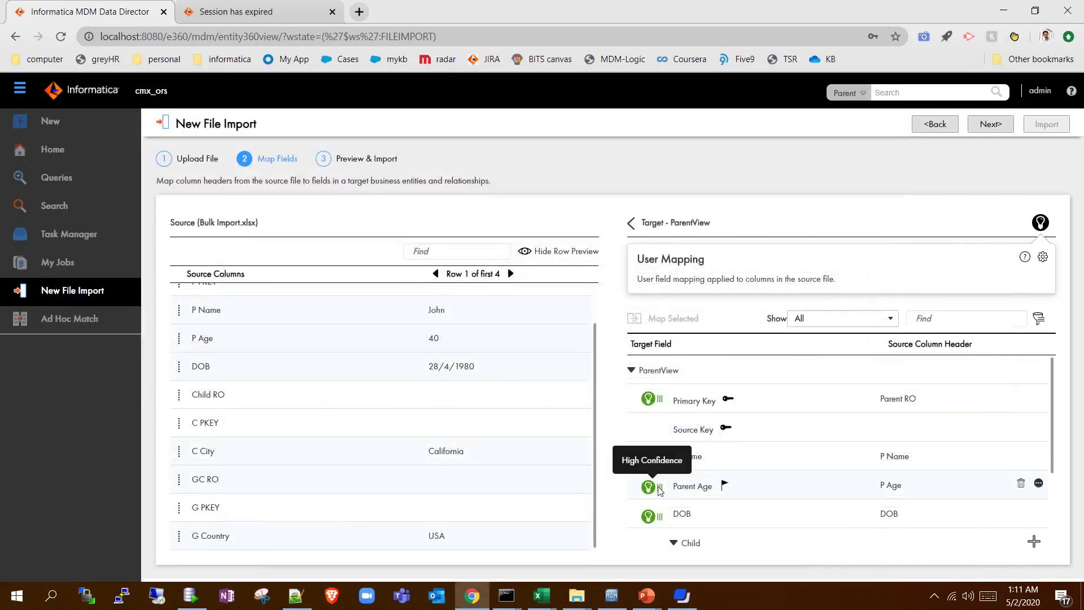
- Enter 25 as the default value for the Parent Age target field, and close its options without applying the change
{"action": "left_click", "coordinate": [1038, 483]}
{"action": "scroll", "coordinate": [932, 470], "scroll_direction": "down", "scroll_amount": 2}
{"action": "scroll", "coordinate": [933, 470], "scroll_direction": "down", "scroll_amount": 1}
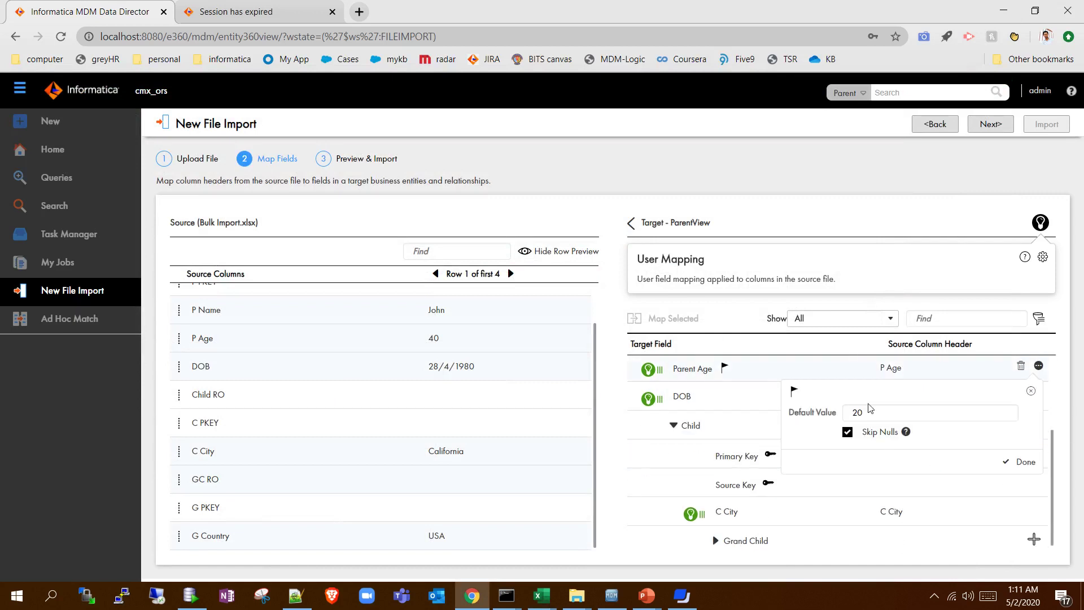
{"action": "left_click_drag", "start_coordinate": [878, 410], "coordinate": [860, 410]}
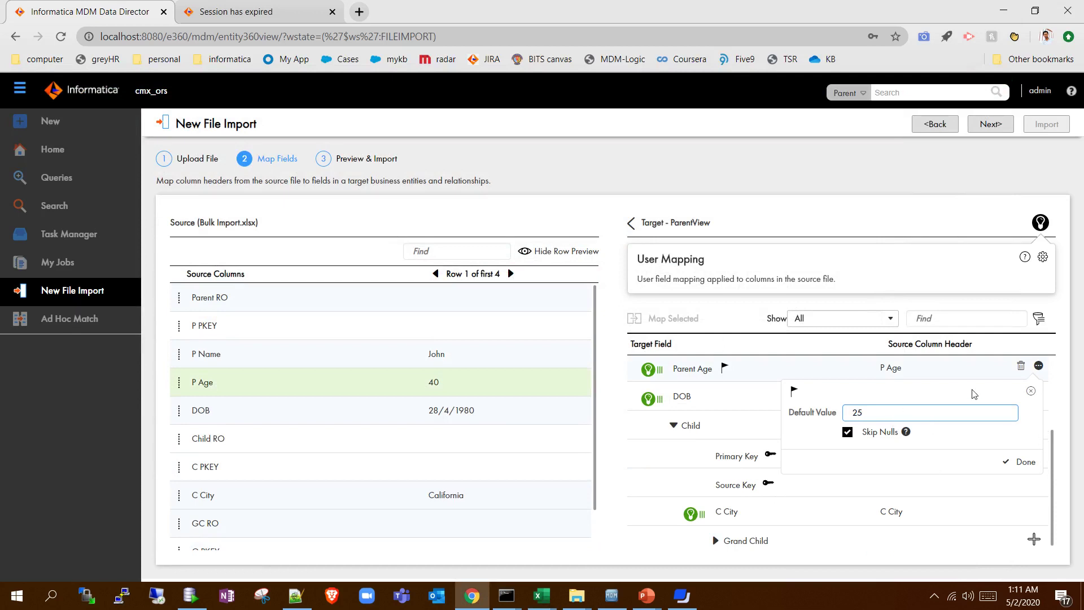
{"action": "left_click", "coordinate": [1031, 391]}
- Proceed to the Preview & Import stage and inspect the Parent Age error on the second record
{"action": "scroll", "coordinate": [918, 435], "scroll_direction": "up", "scroll_amount": 4}
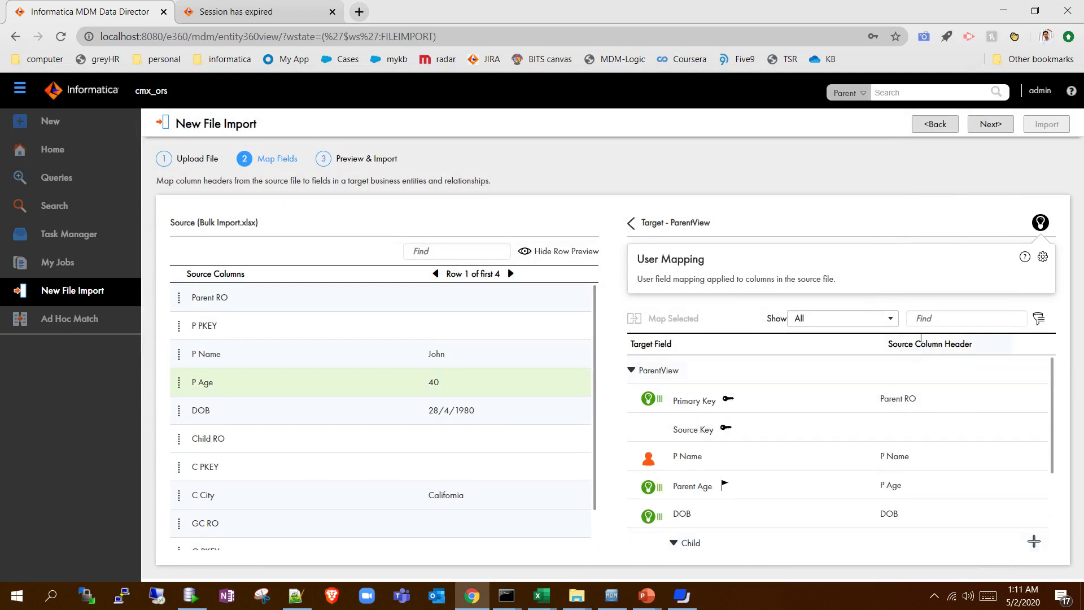
{"action": "left_click", "coordinate": [991, 124]}
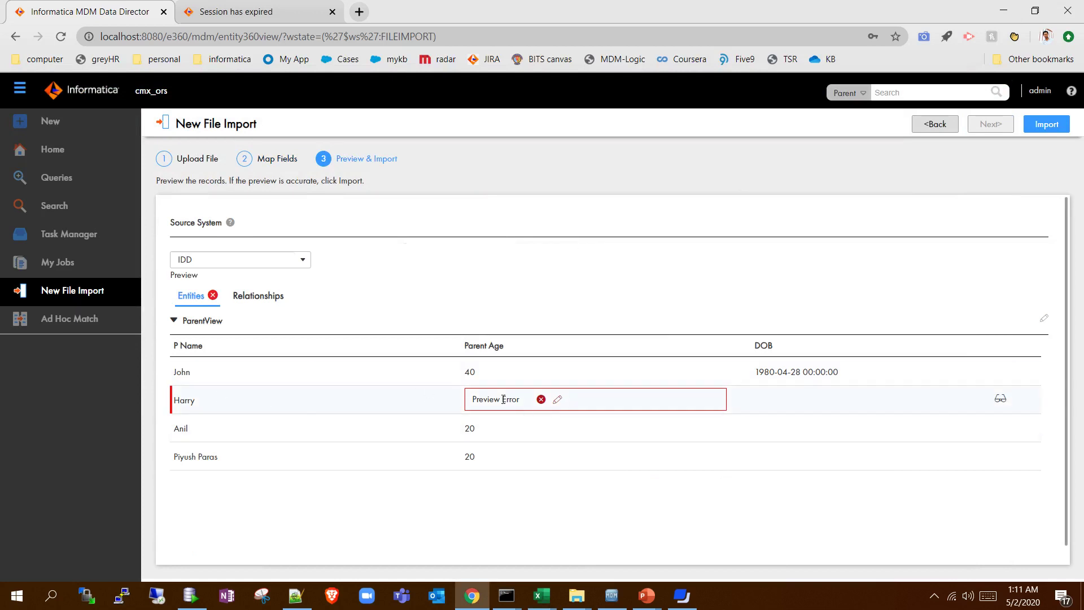
{"action": "mouse_move", "coordinate": [544, 401]}
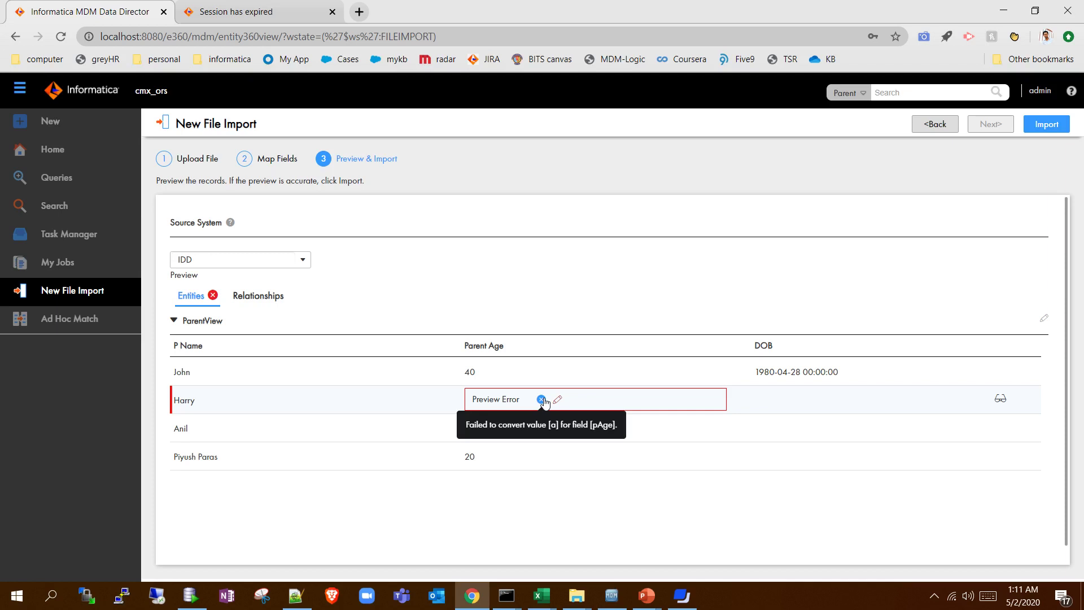
- Switch to Bulk Import.xlsx in Excel and check the P Age header and the value in cell D3
{"action": "mouse_move", "coordinate": [541, 596]}
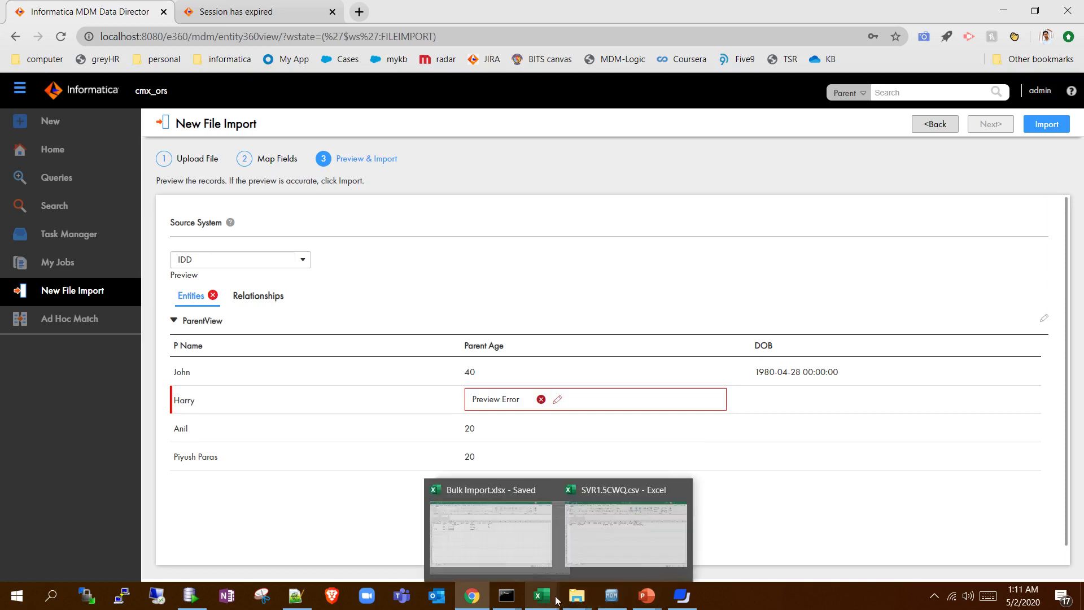
{"action": "left_click", "coordinate": [431, 559]}
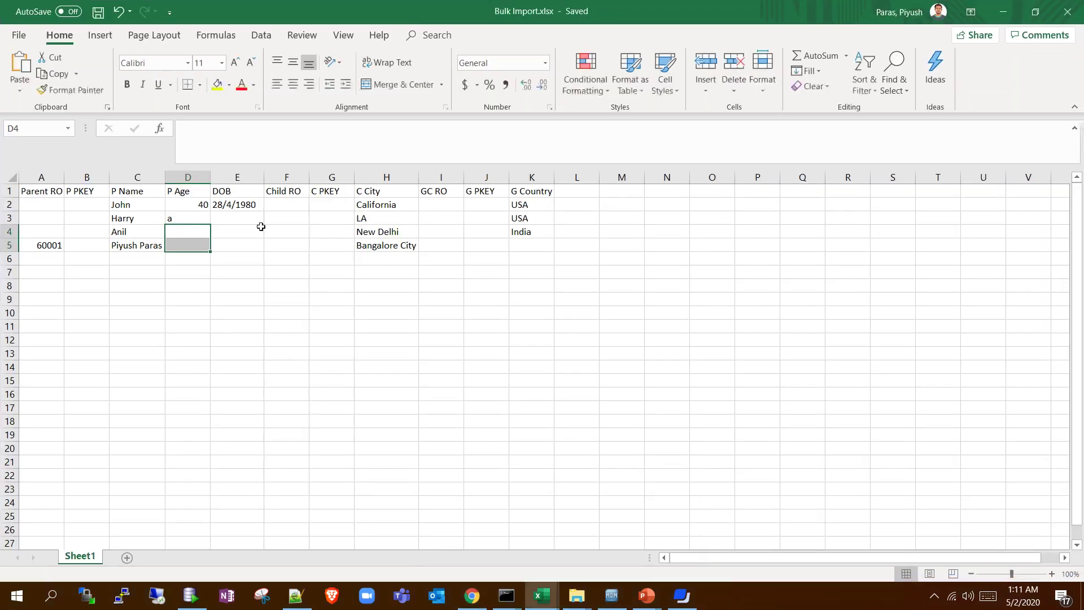
{"action": "left_click", "coordinate": [191, 205]}
{"action": "left_click", "coordinate": [186, 193]}
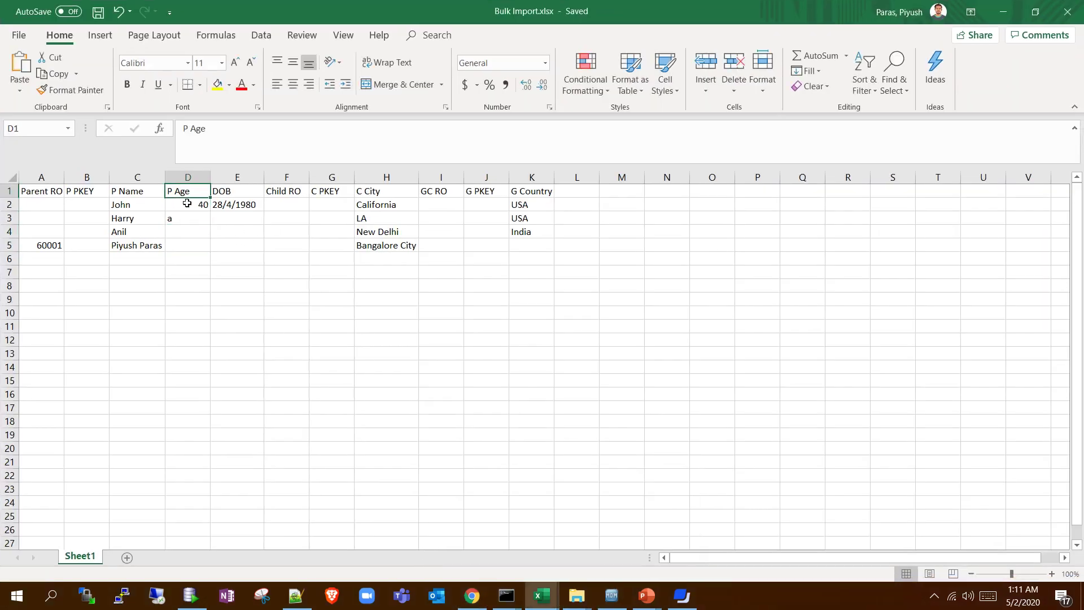
{"action": "left_click", "coordinate": [186, 218]}
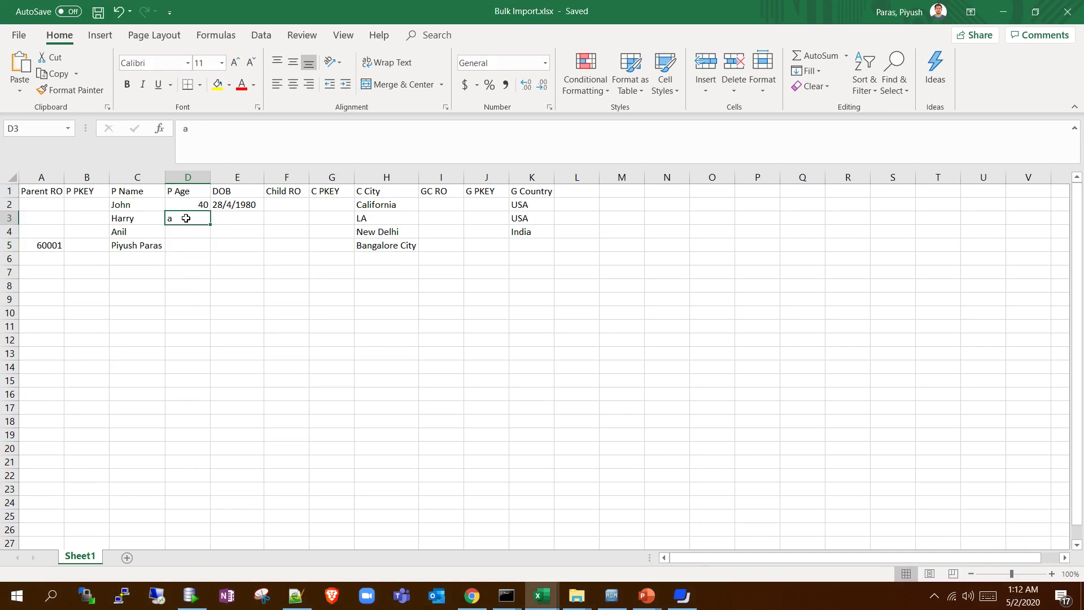
- Return to MDM Data Director in Chrome and open the record preview for the first ParentView entity
{"action": "key", "text": "alt+Tab"}
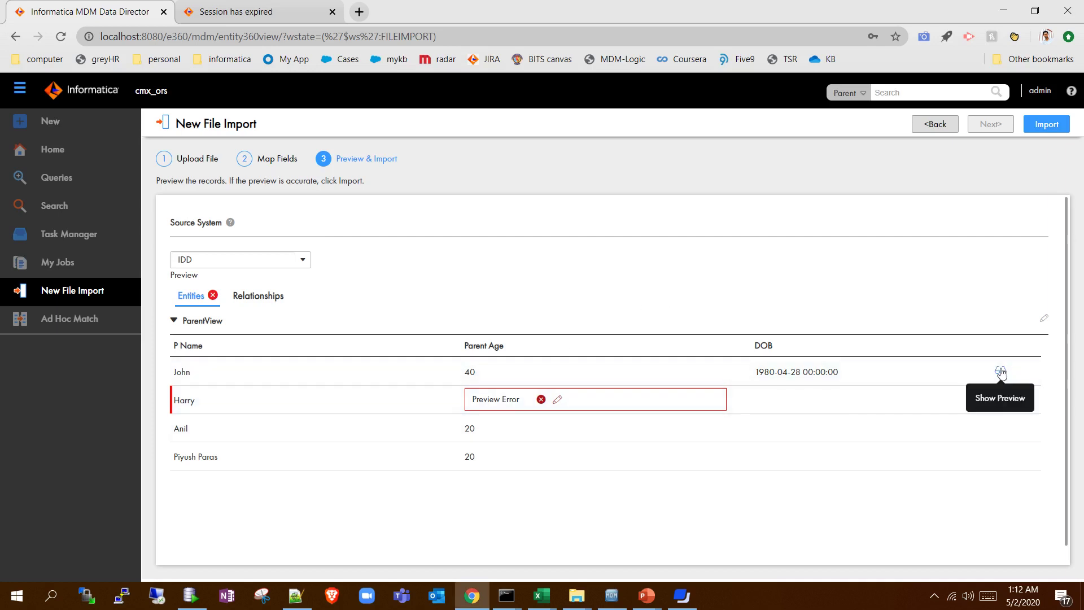
{"action": "left_click", "coordinate": [1000, 372]}
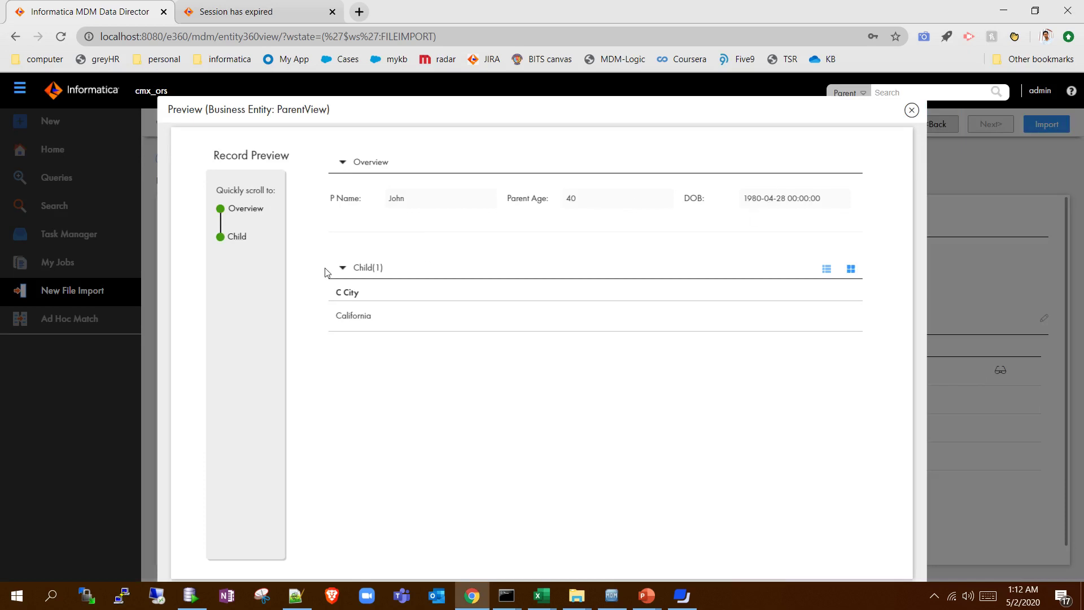
- Select the California child record to view its Grand Child details, and close the record preview
{"action": "left_click", "coordinate": [348, 311]}
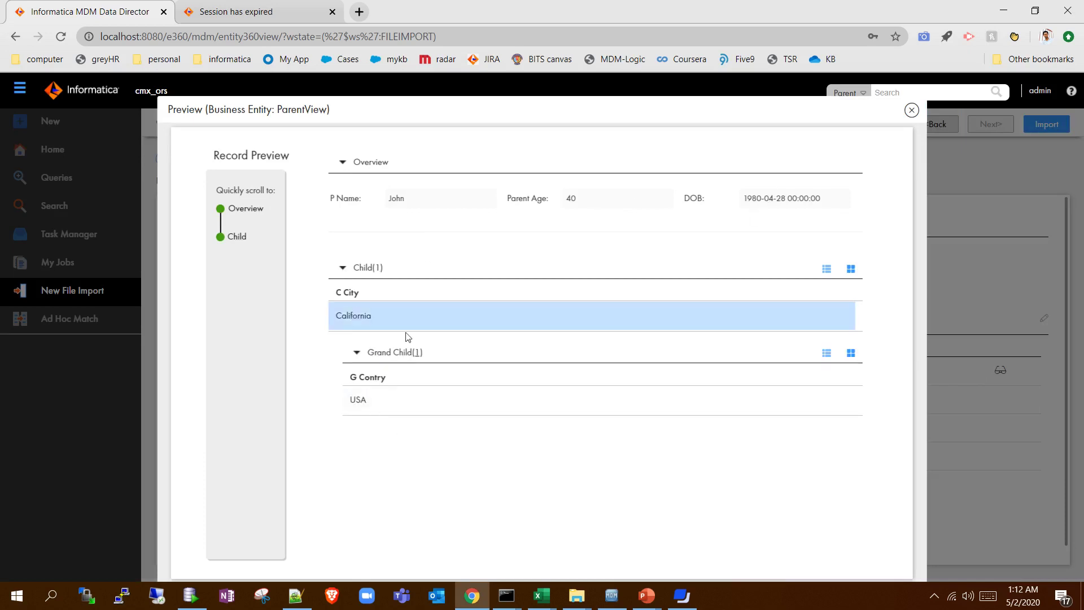
{"action": "left_click", "coordinate": [912, 111]}
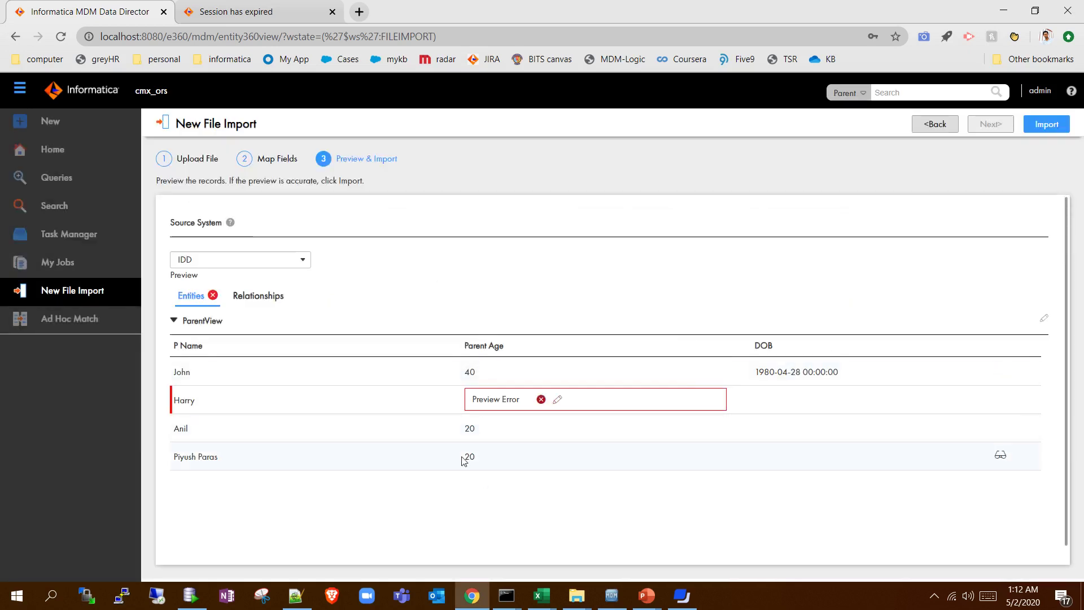
- Go back to the Map Fields stage and check the default value options of the Parent Age target field
{"action": "left_click", "coordinate": [944, 127]}
{"action": "left_click", "coordinate": [916, 366]}
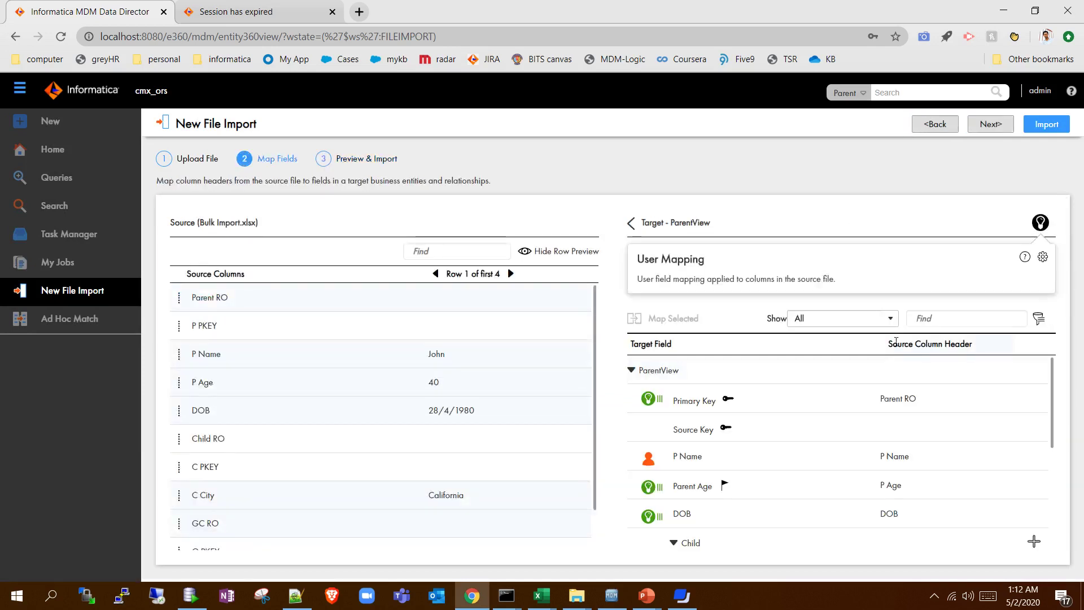
{"action": "scroll", "coordinate": [913, 367], "scroll_direction": "down", "scroll_amount": 2}
{"action": "left_click", "coordinate": [1038, 366]}
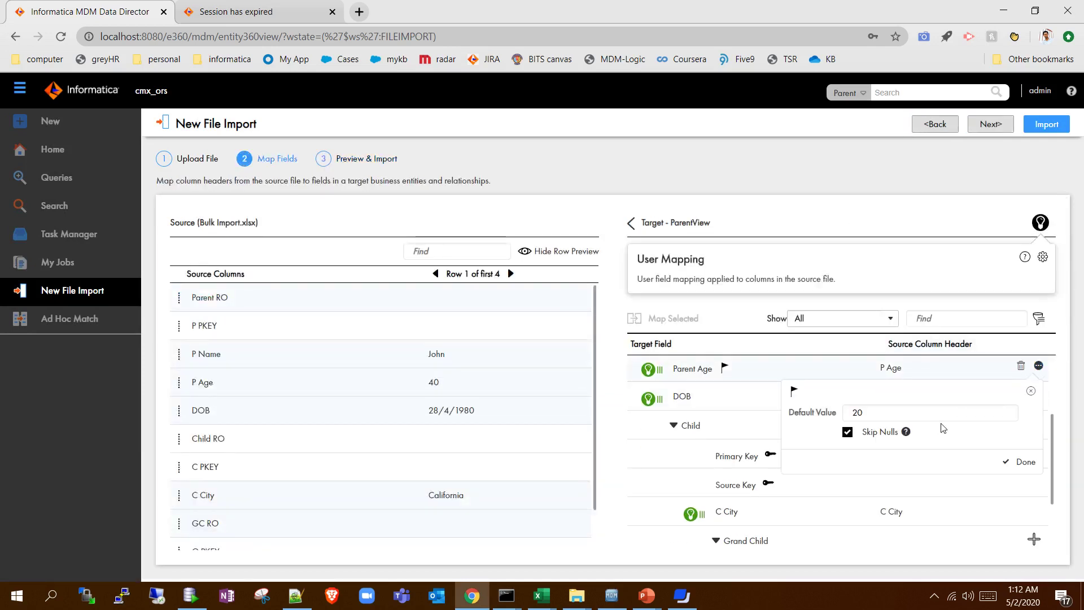
{"action": "left_click", "coordinate": [904, 418]}
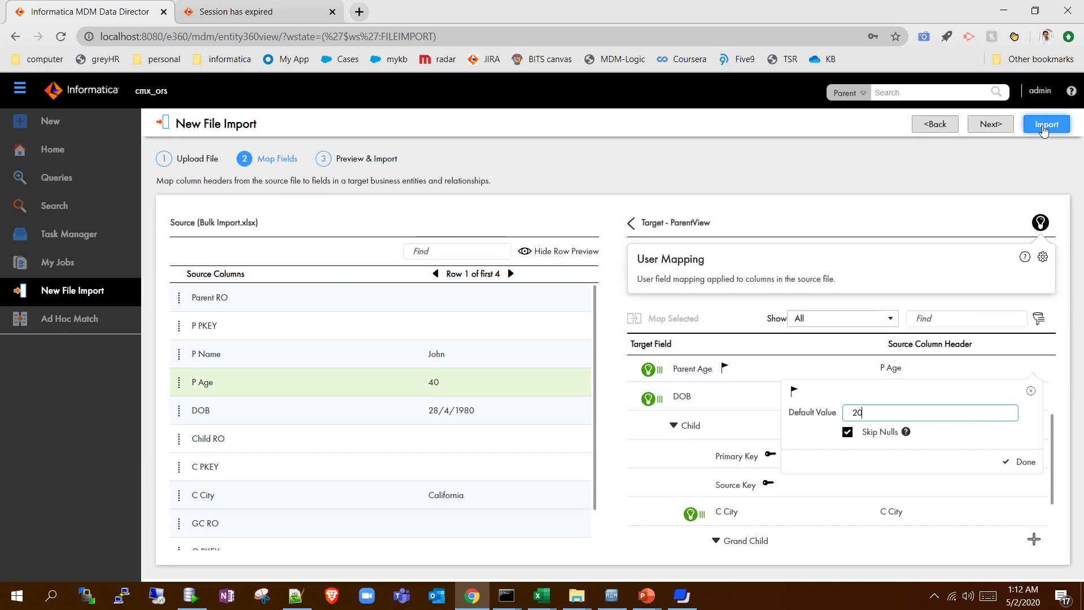
- Start the file import, collapse the previous job's details in My Jobs, and expand the newest Bulk Import.xlsx job
{"action": "left_click", "coordinate": [1044, 127]}
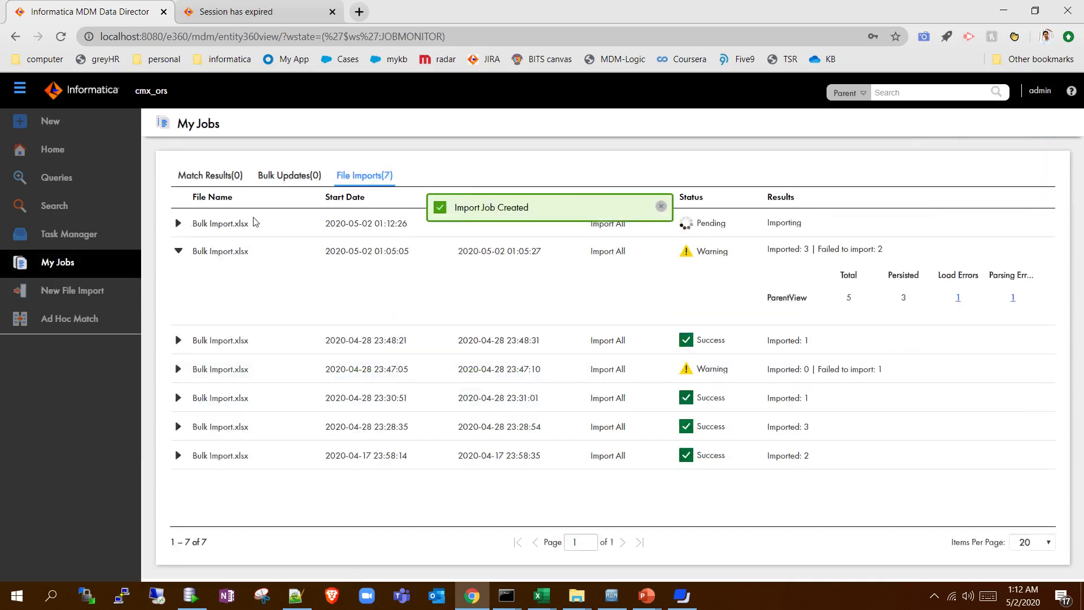
{"action": "left_click", "coordinate": [177, 251]}
{"action": "left_click", "coordinate": [177, 223]}
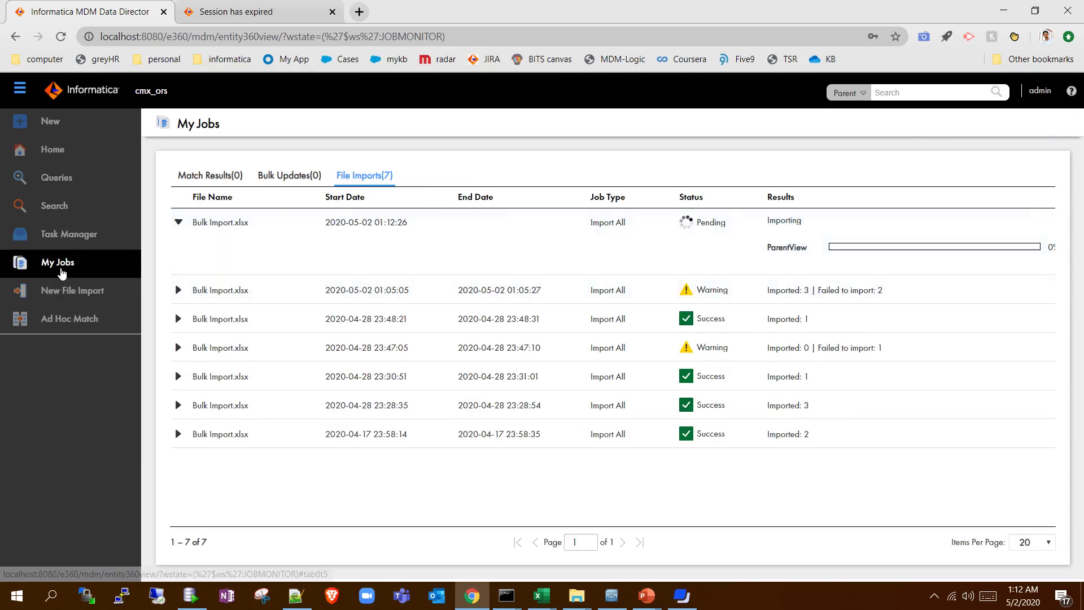
{"action": "mouse_move", "coordinate": [370, 244]}
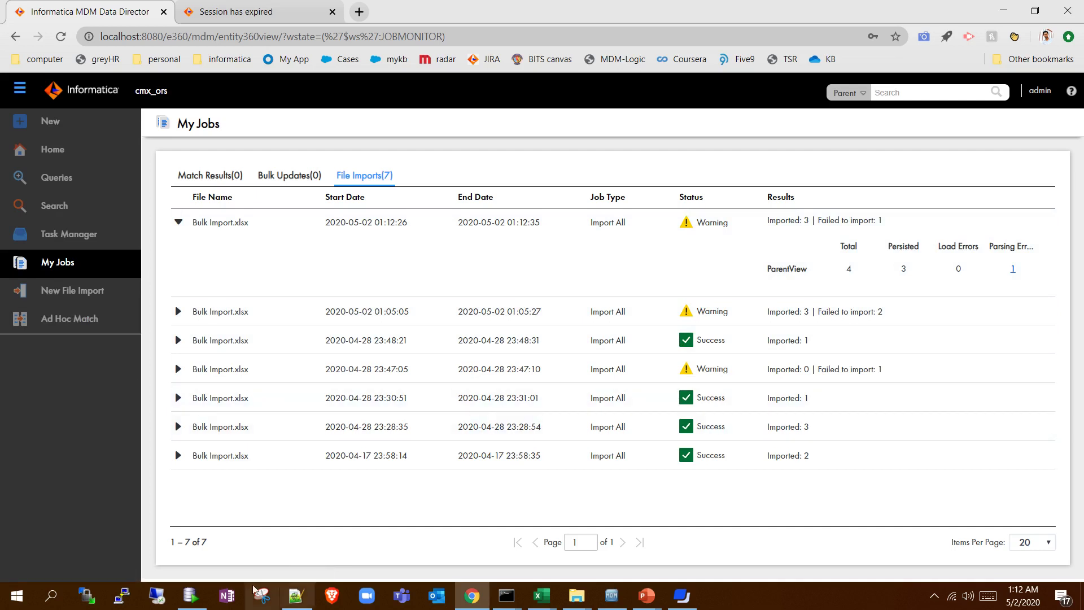
- Switch to Oracle SQL Developer, rerun the C_Parent query, and check the P_NAME values in the result rows
{"action": "left_click", "coordinate": [188, 597]}
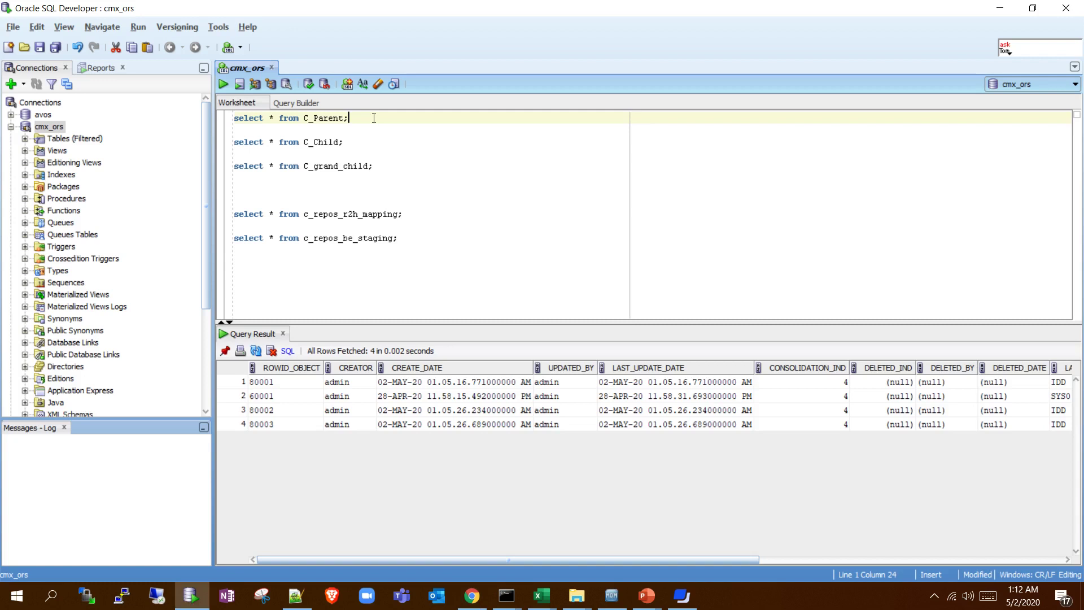
{"action": "key", "text": "ctrl+Return"}
{"action": "left_click_drag", "start_coordinate": [391, 559], "coordinate": [804, 523]}
{"action": "left_click", "coordinate": [953, 427]}
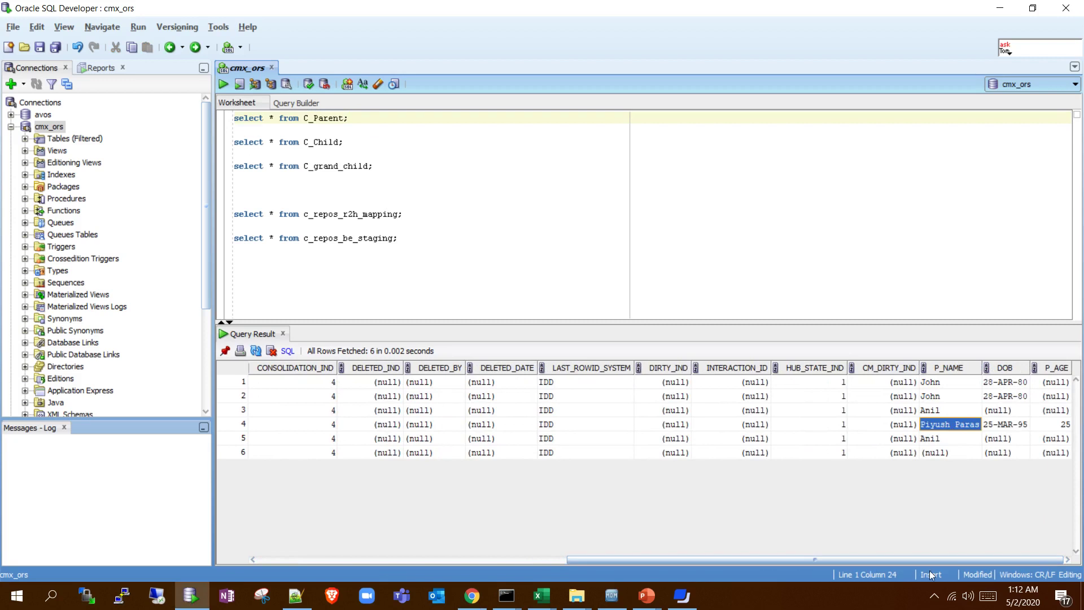
{"action": "left_click_drag", "start_coordinate": [878, 553], "coordinate": [790, 559]}
{"action": "left_click", "coordinate": [943, 381]}
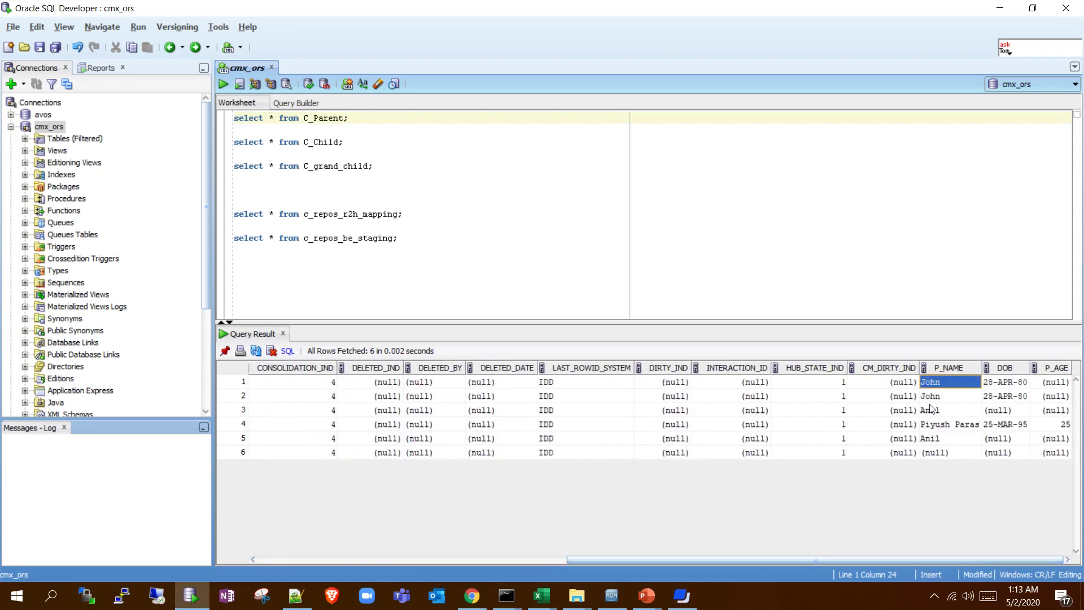
{"action": "left_click", "coordinate": [932, 411]}
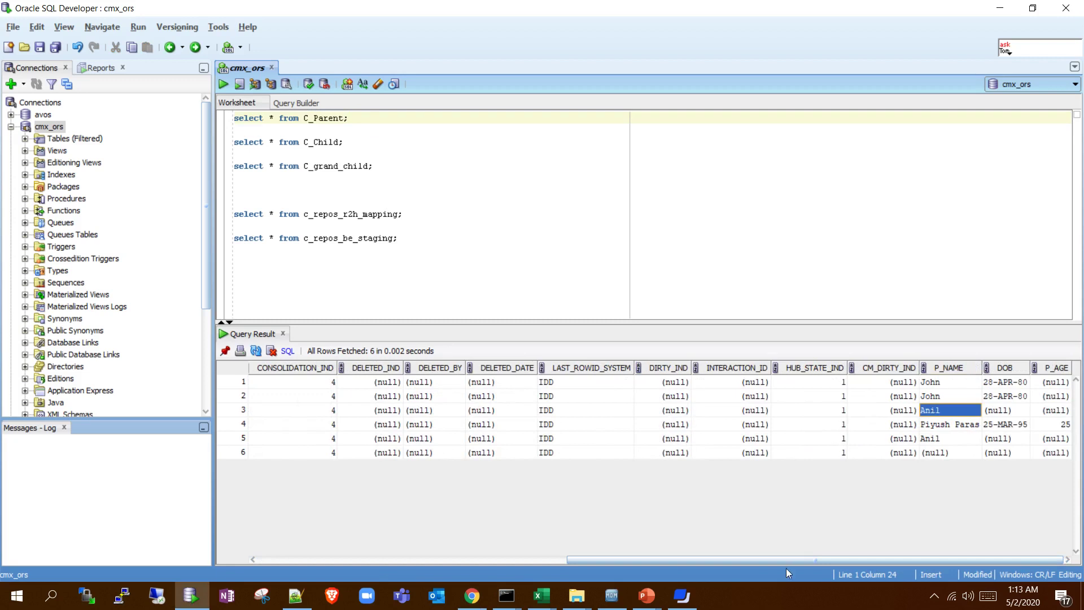
- Check the LAST_UPDATE_DATE value in the first row of the C_Parent query result
{"action": "left_click_drag", "start_coordinate": [581, 562], "coordinate": [200, 550]}
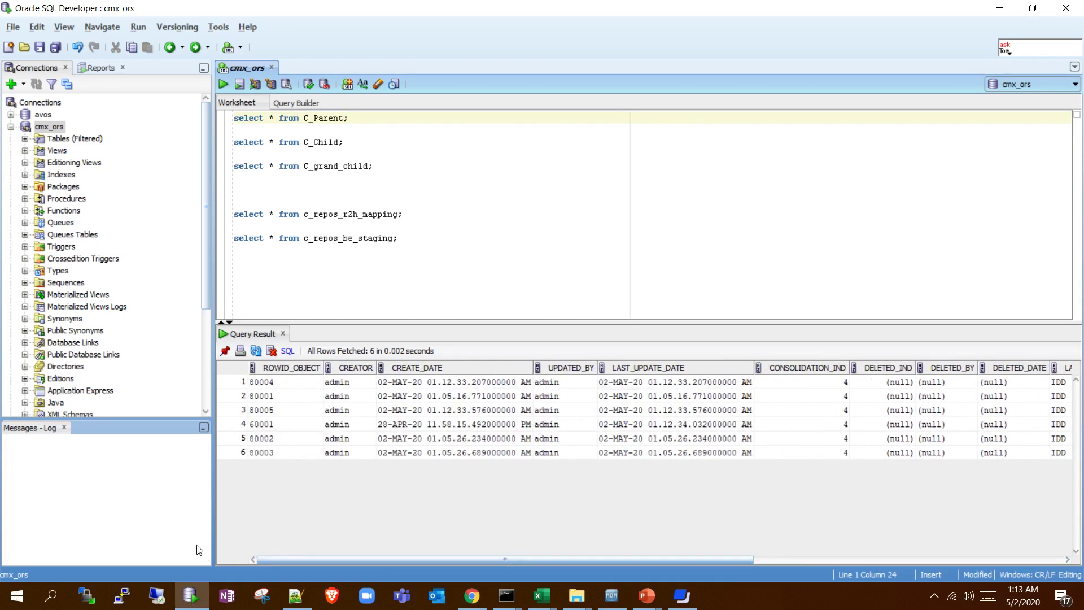
{"action": "left_click", "coordinate": [648, 383]}
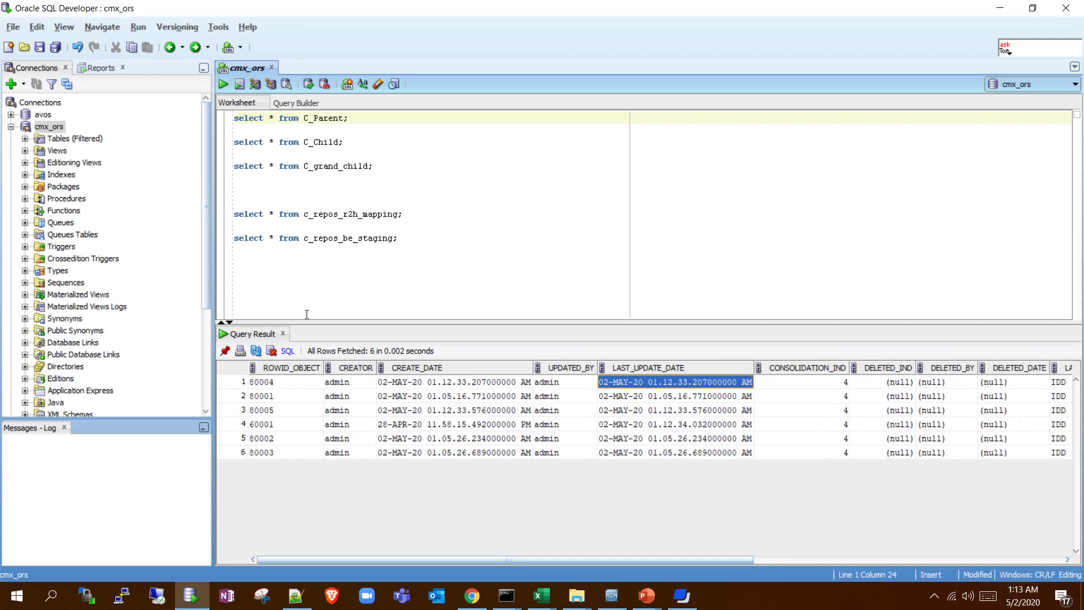
- Switch to the PowerPoint slide show and advance from the Demo slide to the Summary slide
{"action": "key", "text": "alt+Tab"}
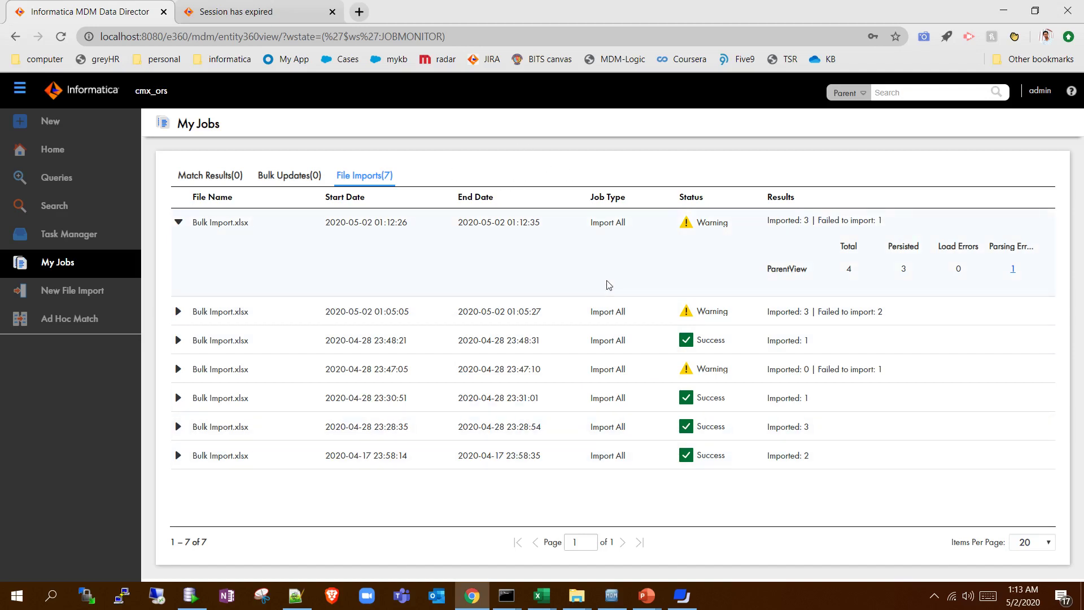
{"action": "key", "text": "alt+Tab"}
{"action": "key", "text": "alt+Tab"}
{"action": "key", "text": "alt+Tab"}
{"action": "key", "text": "alt+Tab"}
{"action": "key", "text": "alt+Tab"}
{"action": "key", "text": "alt+Tab"}
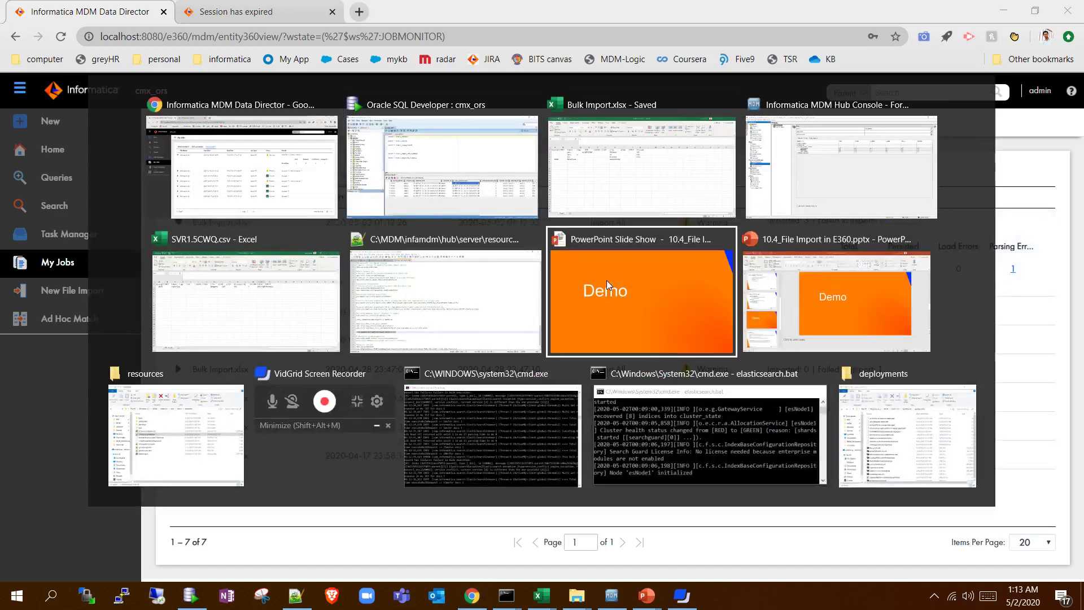
{"action": "left_click", "coordinate": [607, 280]}
{"action": "left_click", "coordinate": [606, 280]}
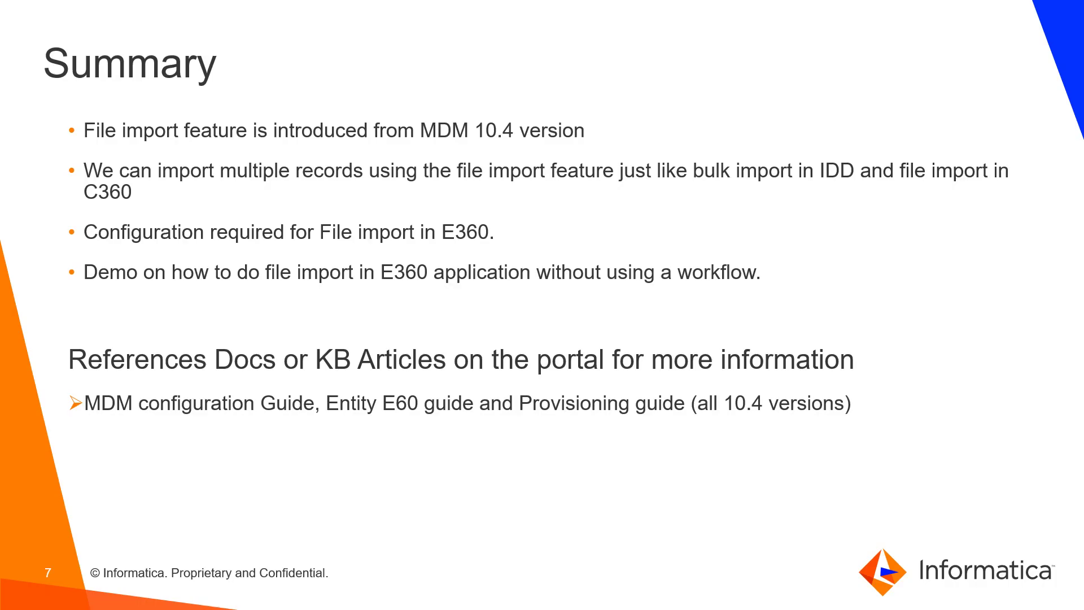